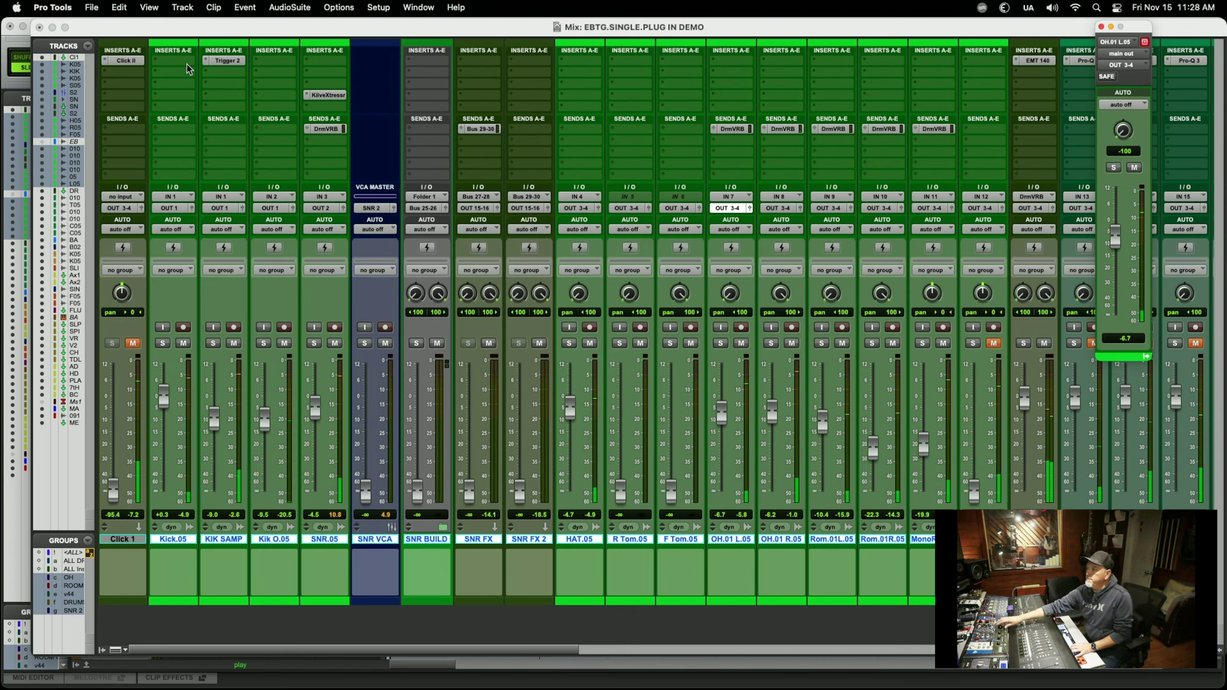
- Insert the KIT BB N105 V2 (mono) plug-in on the first insert of Kick.05 and reposition its window to show all controls
click(188, 68)
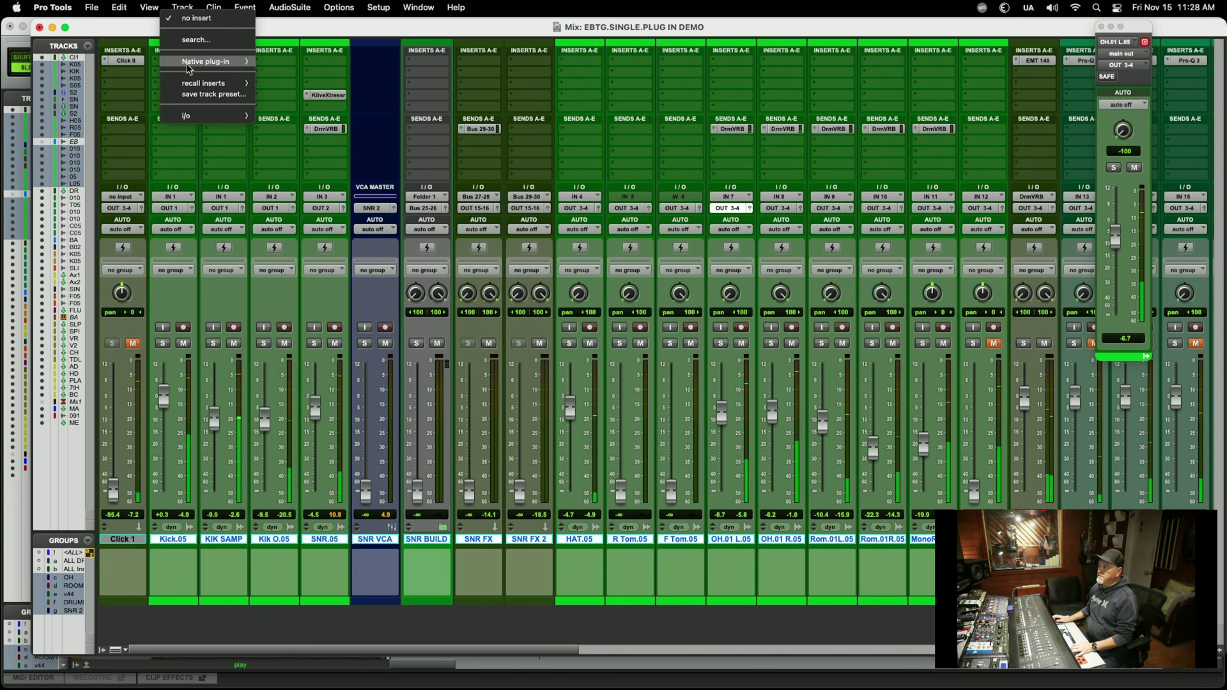
mouse_move(195, 64)
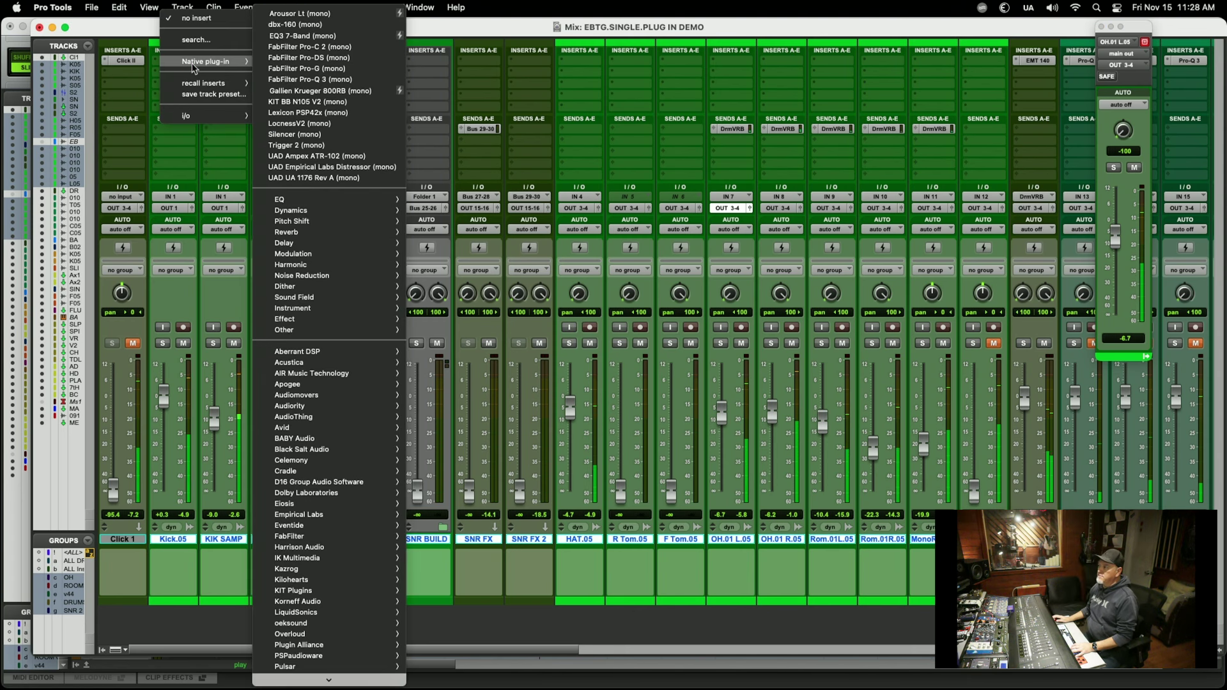
click(333, 103)
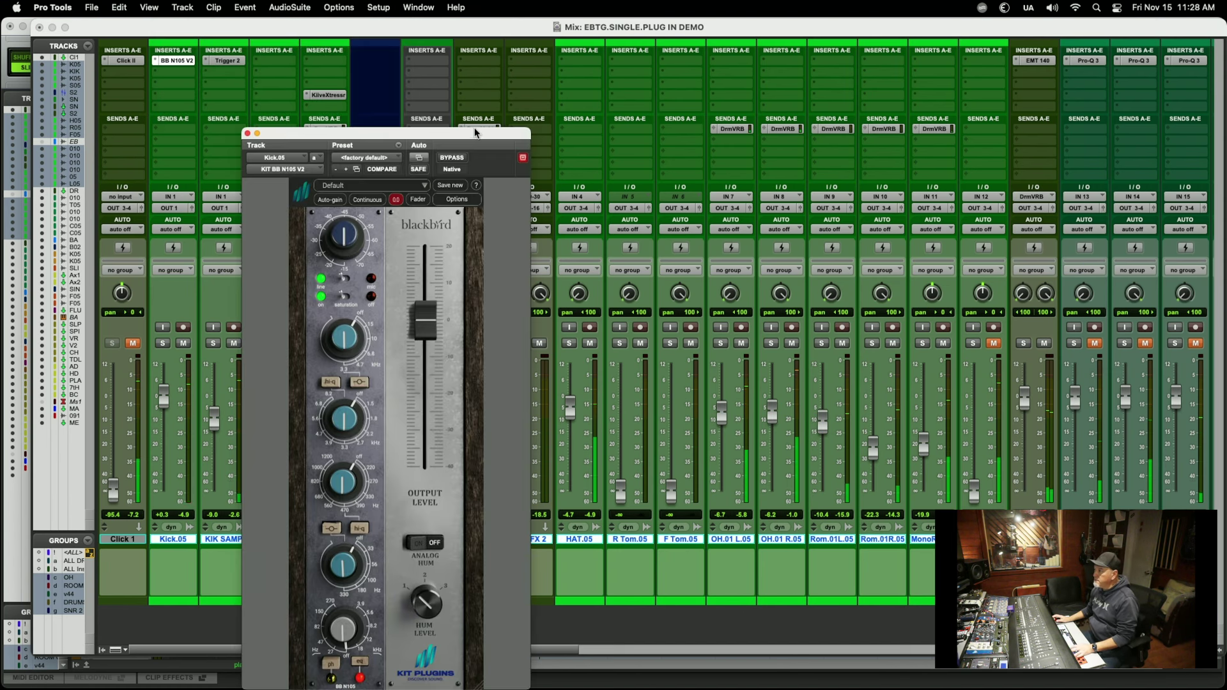
drag(469, 133, 645, 44)
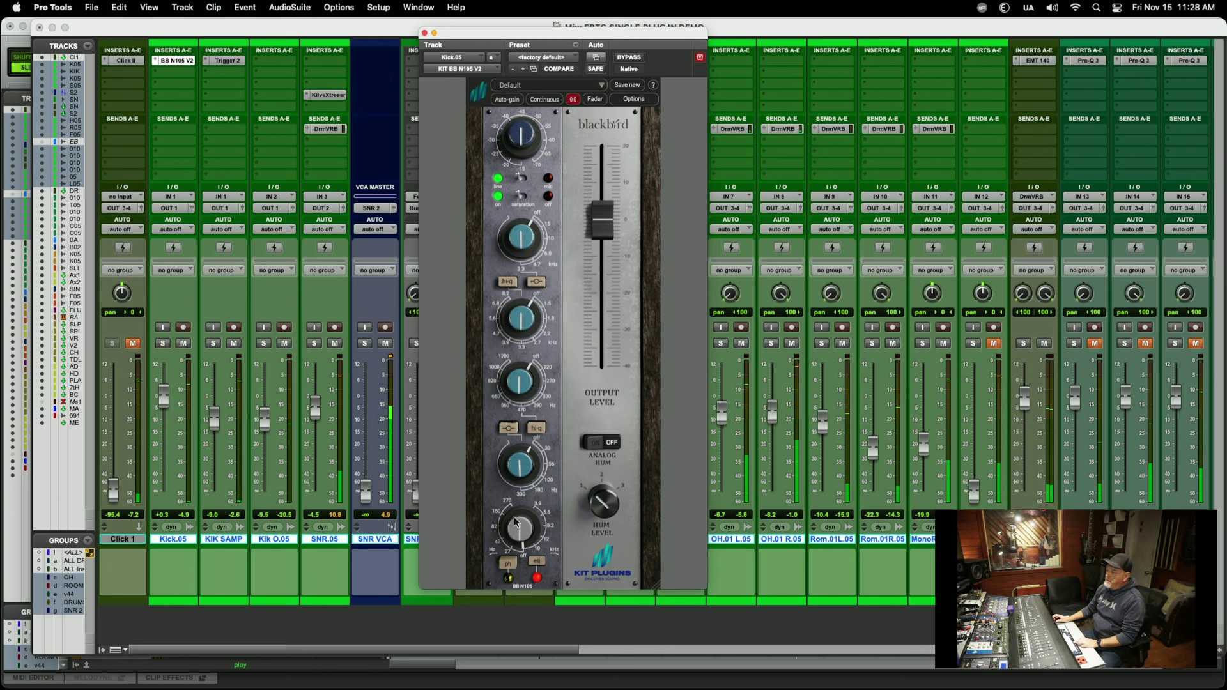
- Shape Kick.05 by setting the high-pass filter and boosting the low band and the high-mid band, the latter by about 9 dB
drag(515, 518, 508, 562)
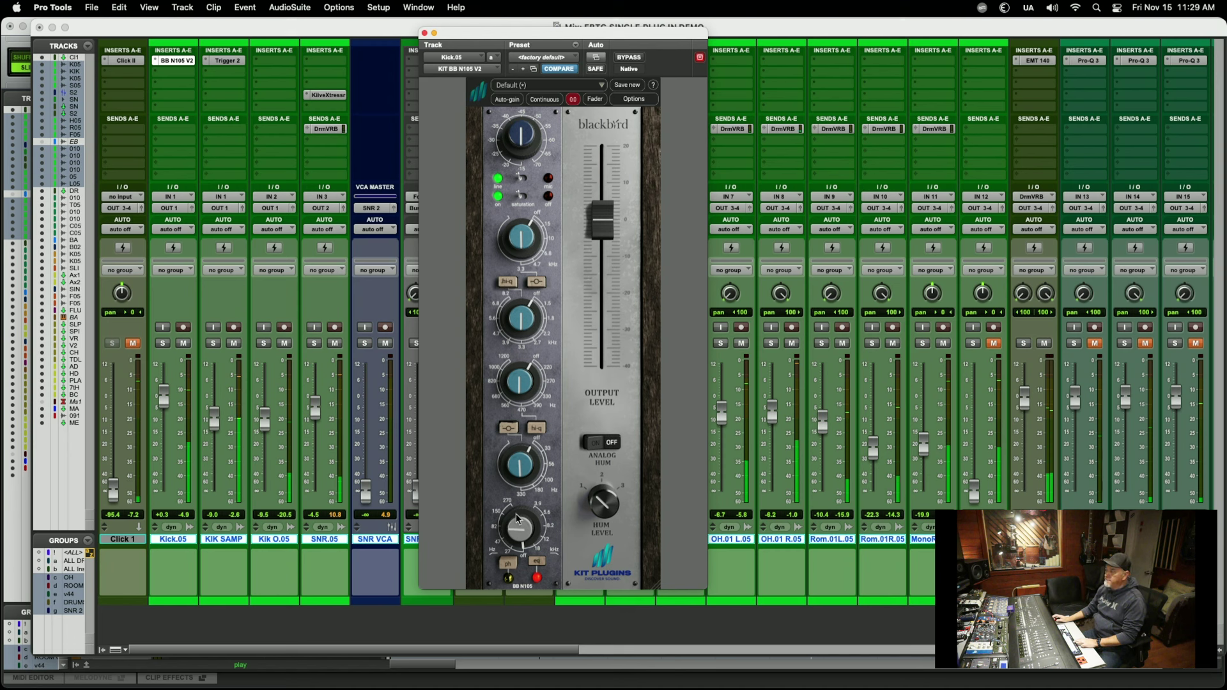
click(545, 480)
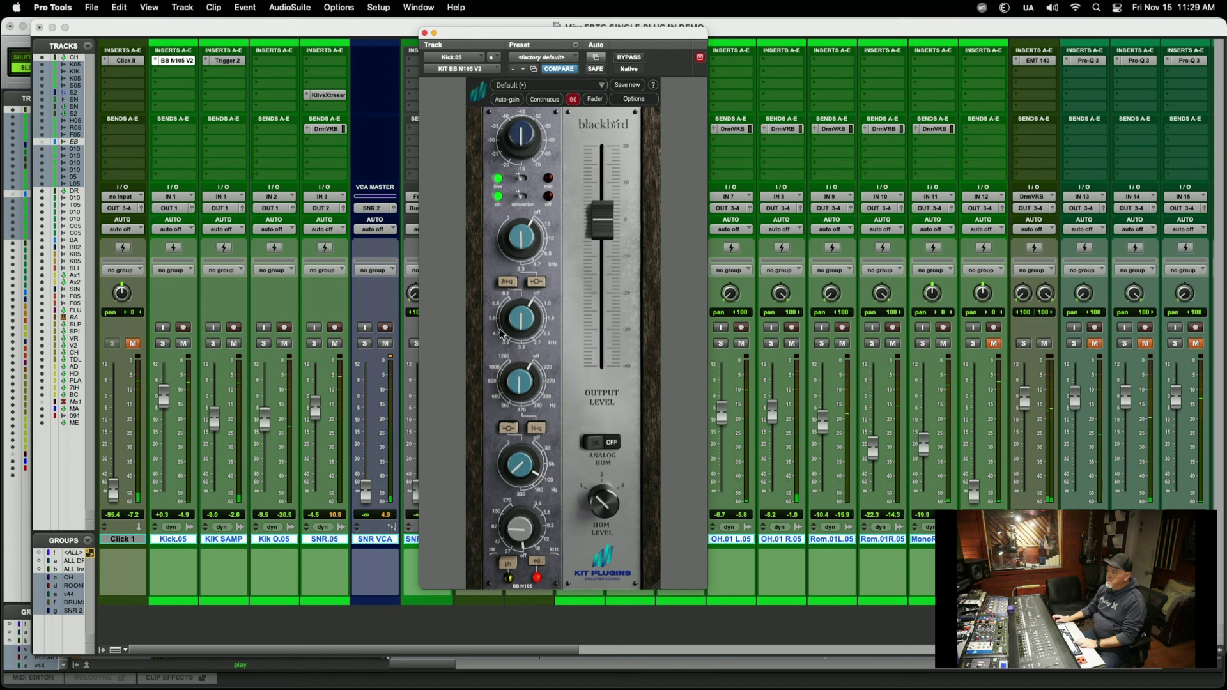
mouse_move(516, 330)
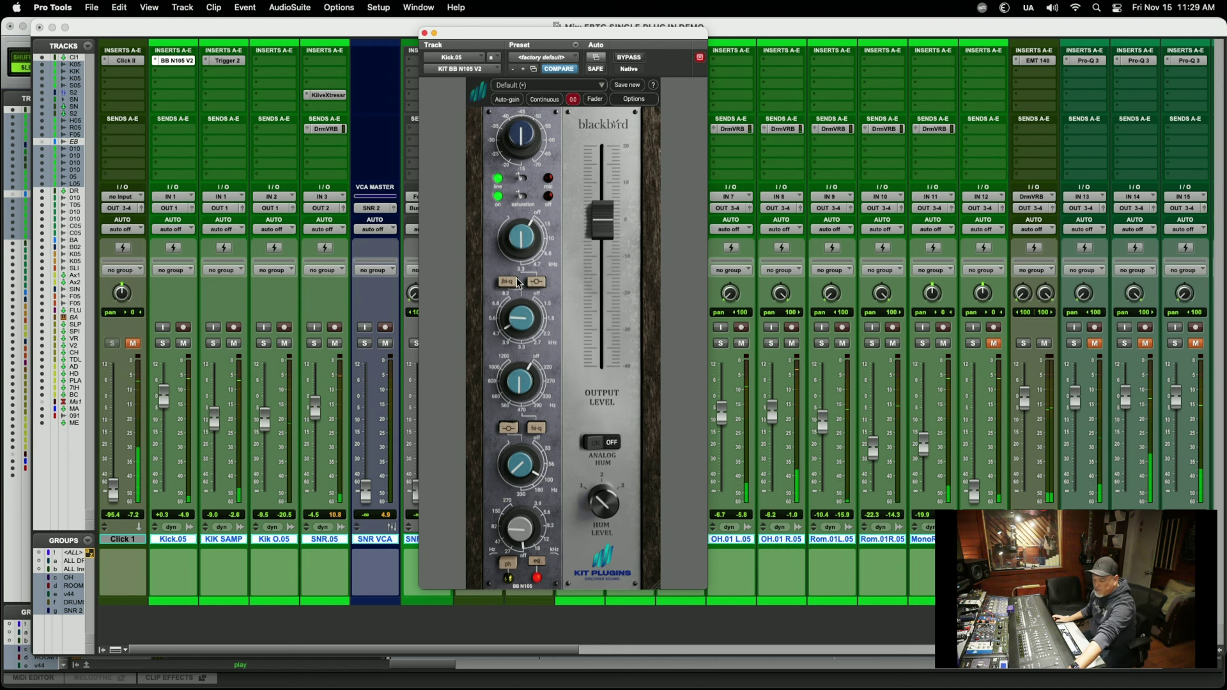
- Solo Kick.05 and toggle the channel-strip plug-in's bypass to compare the processed and unprocessed kick
key(shift+s)
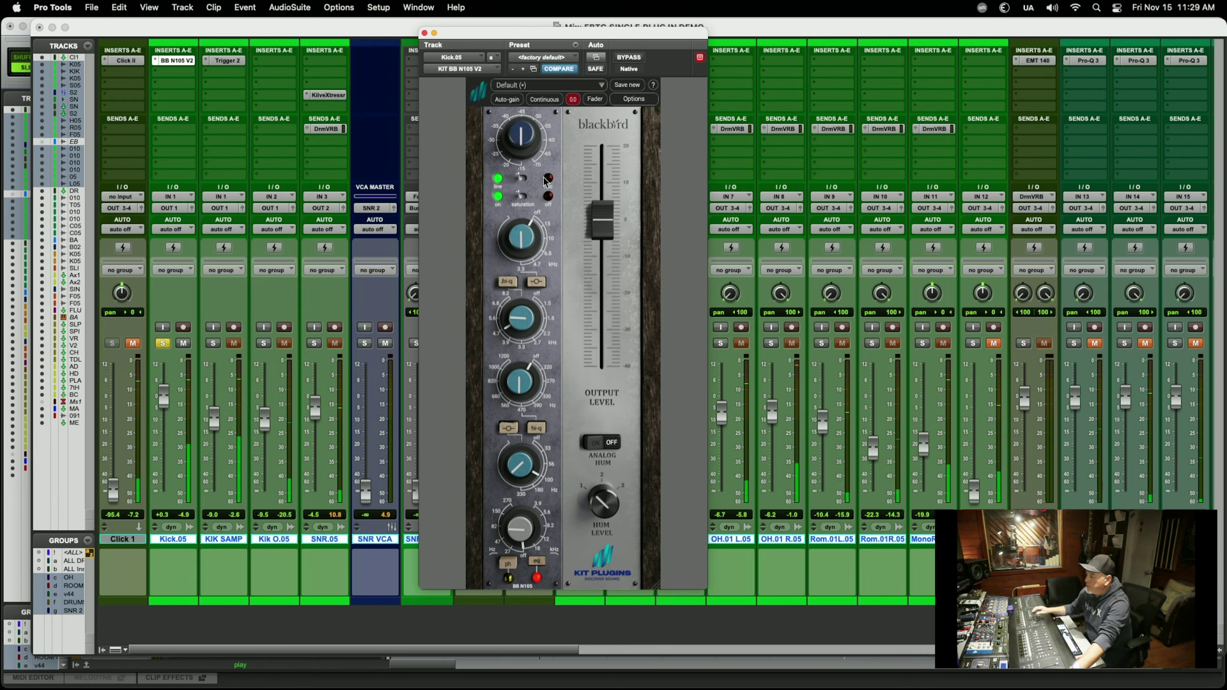
click(630, 57)
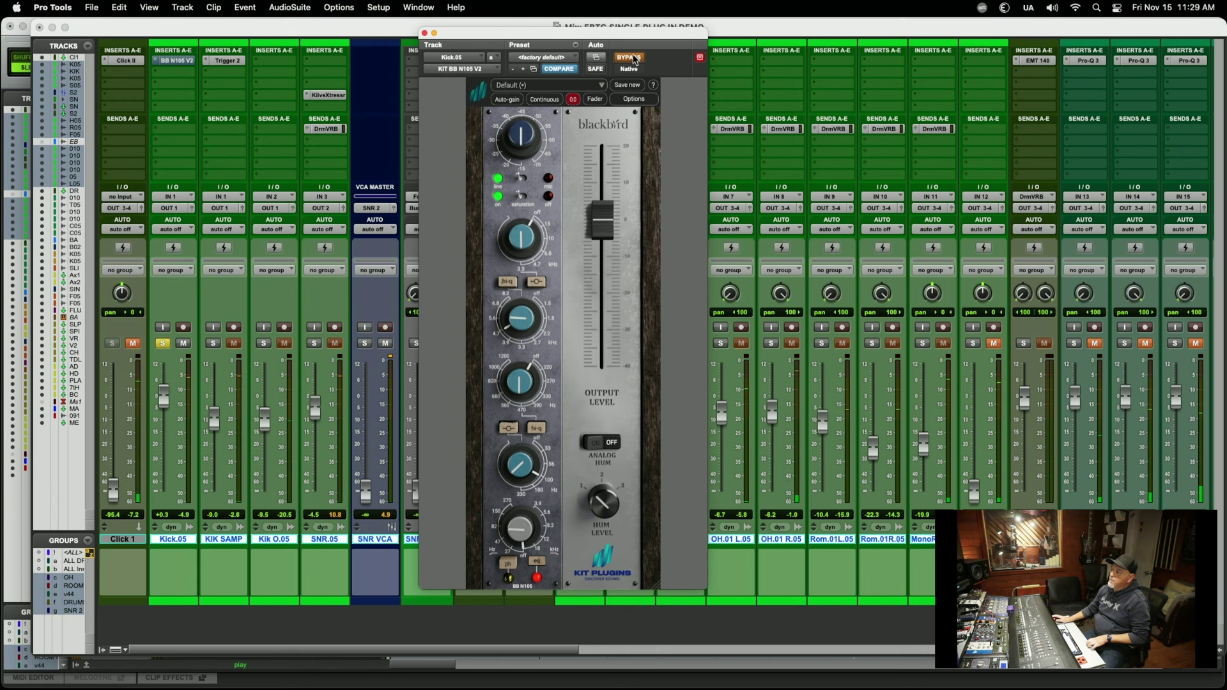
click(631, 57)
click(630, 57)
click(630, 58)
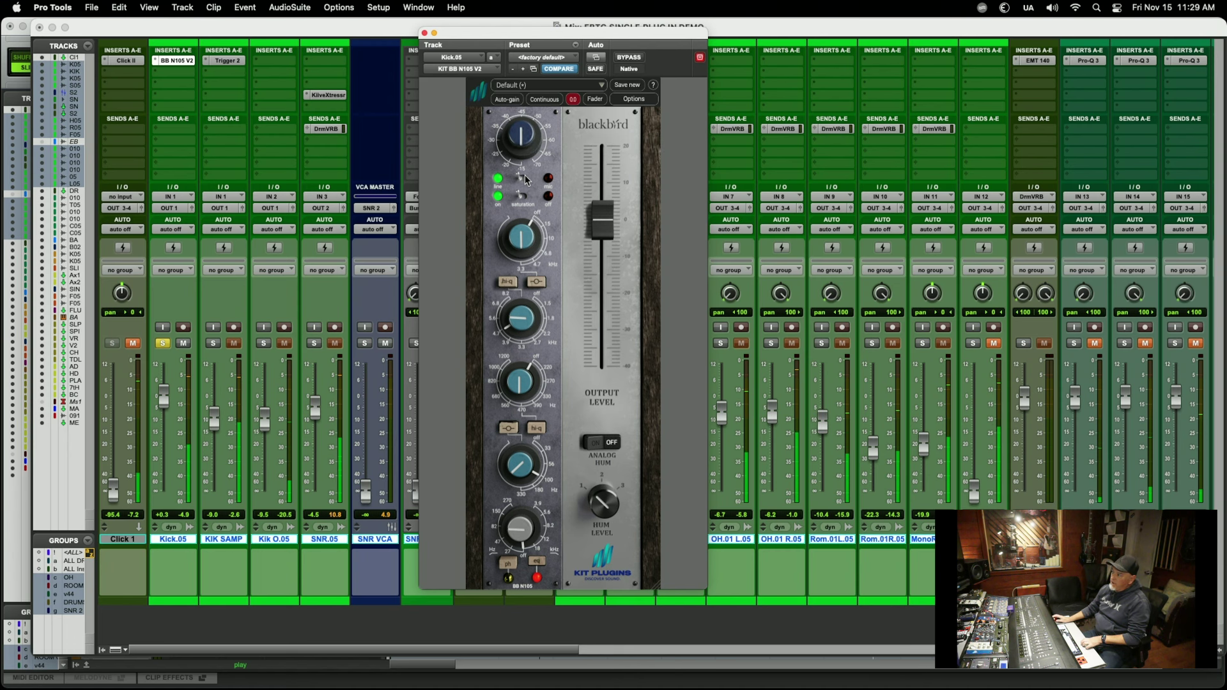
- Switch the Kick.05 preamp from line to mic, adjust its gain, and compare the result with bypass
mouse_move(523, 142)
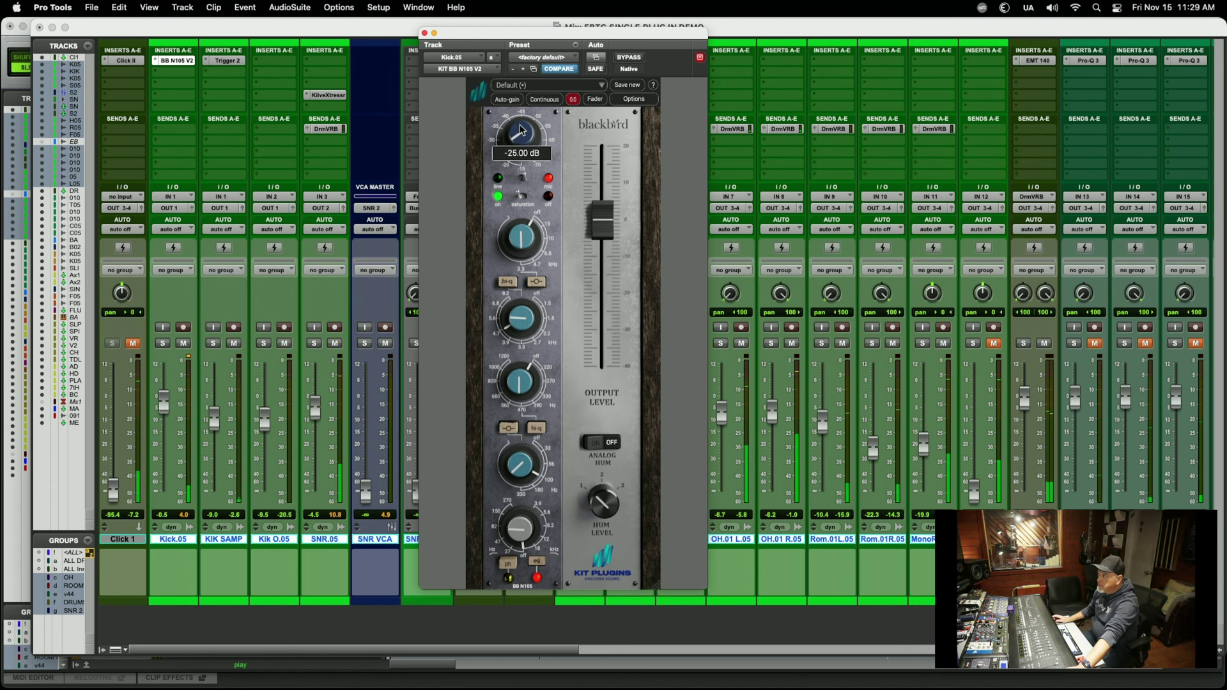
click(620, 58)
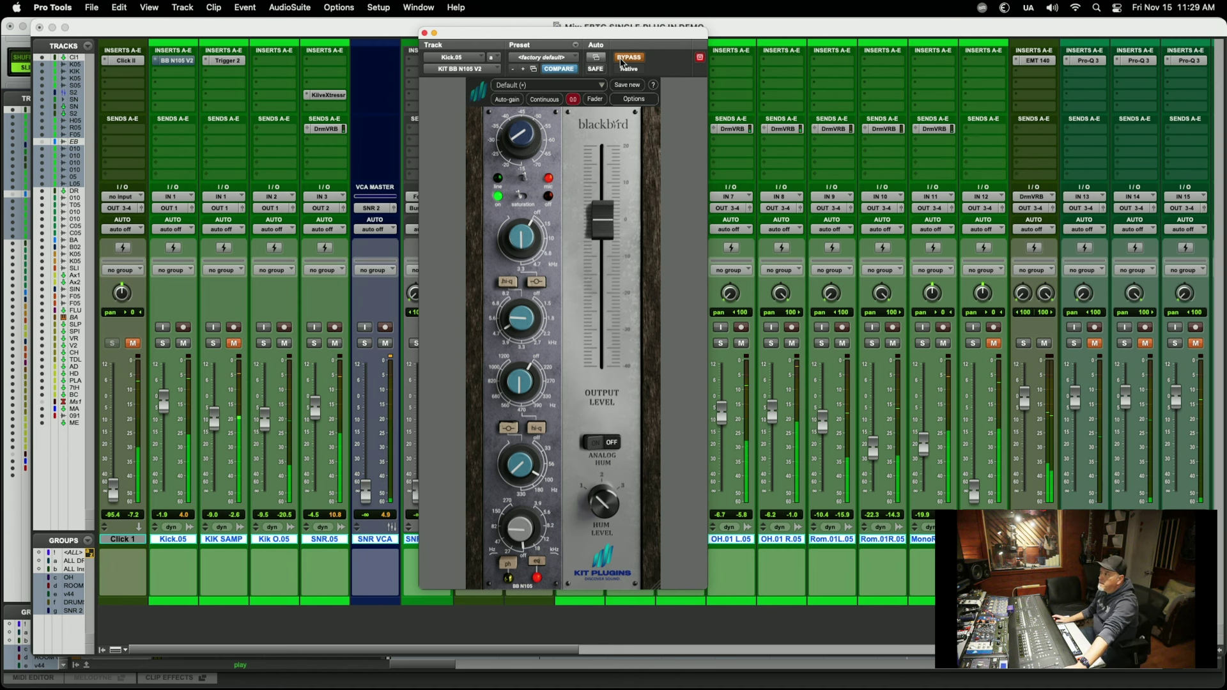
click(621, 61)
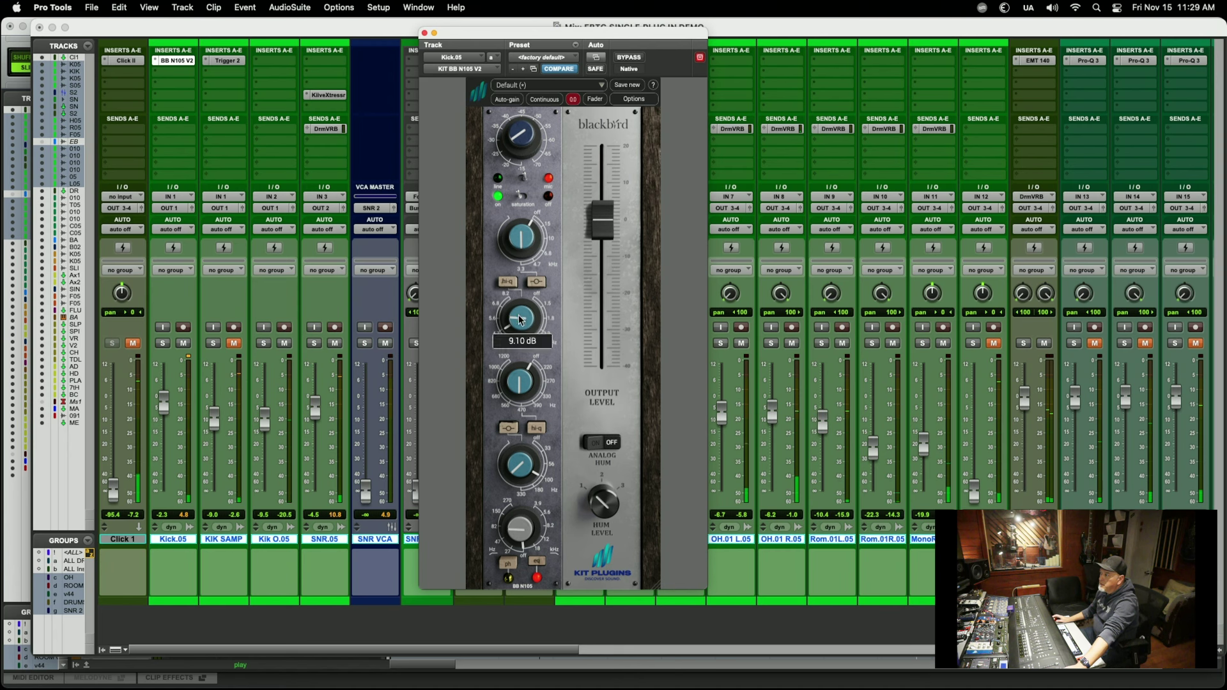
- Fine-tune the high-mid band and boost the high band on the Kick.05 equalizer
mouse_move(536, 243)
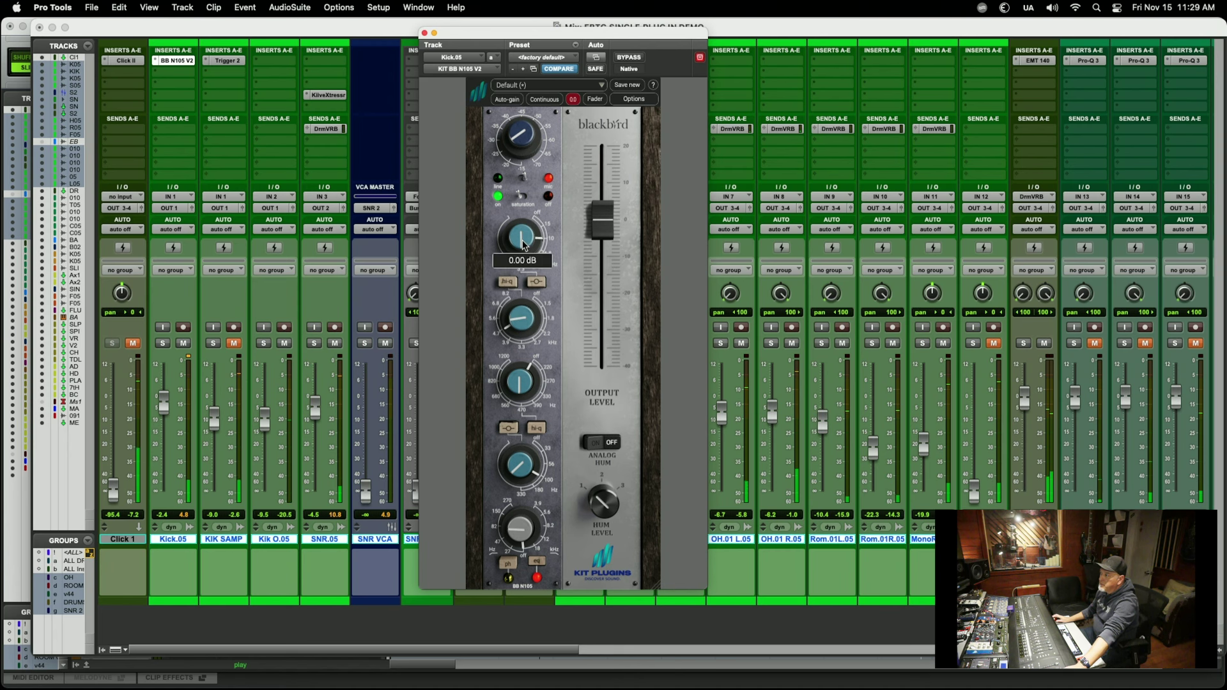
mouse_move(535, 378)
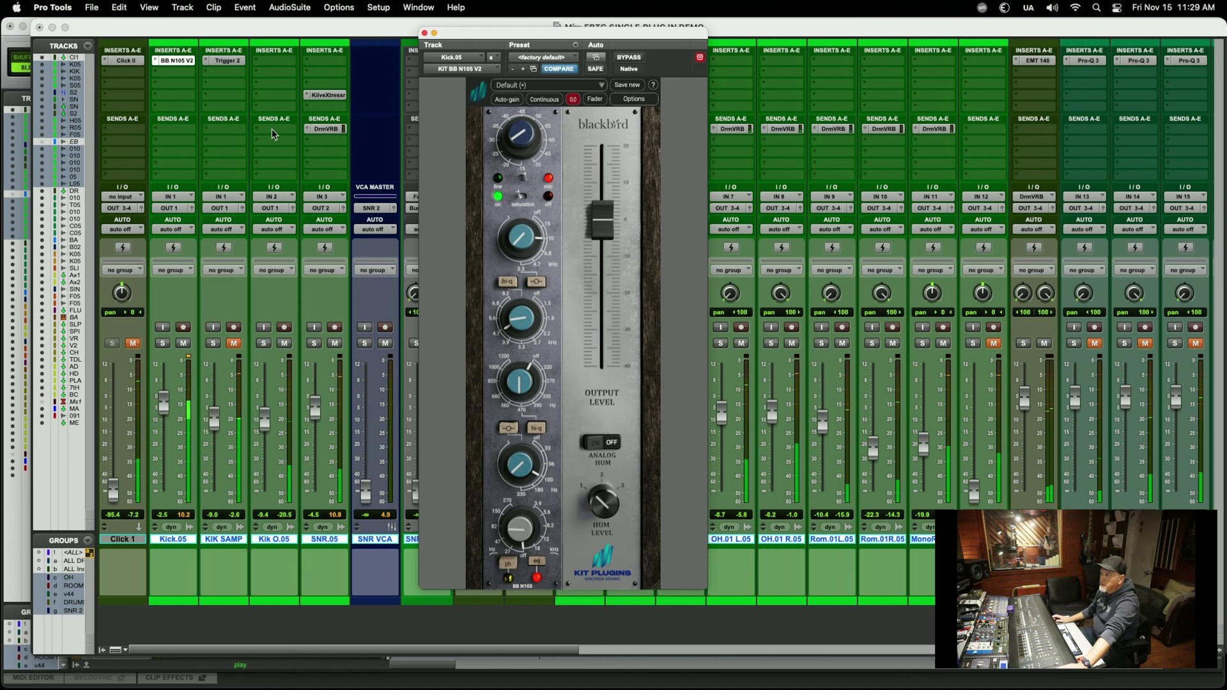
- Insert the KIT BB N105 V2 (mono) plug-in on the first insert of Kik O.05
click(262, 59)
mouse_move(308, 62)
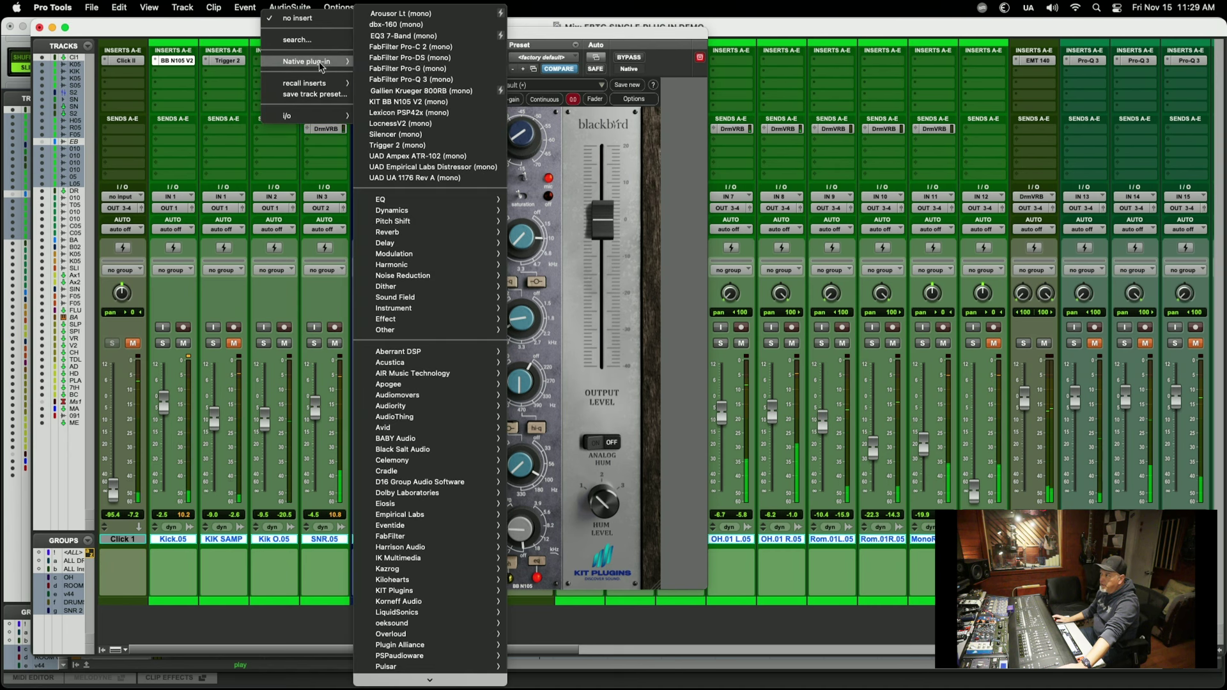
click(405, 102)
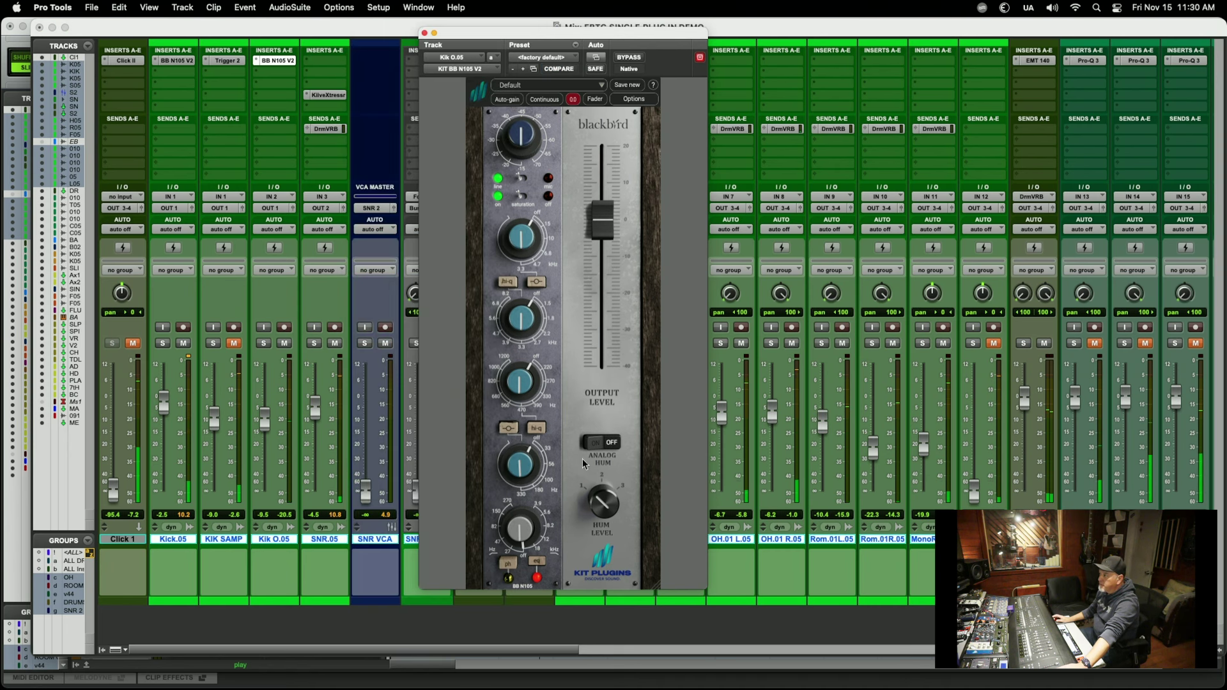
- Solo Kik O.05 together with Kick.05 and toggle the Kik O.05 phase invert to compare the two polarities
click(507, 562)
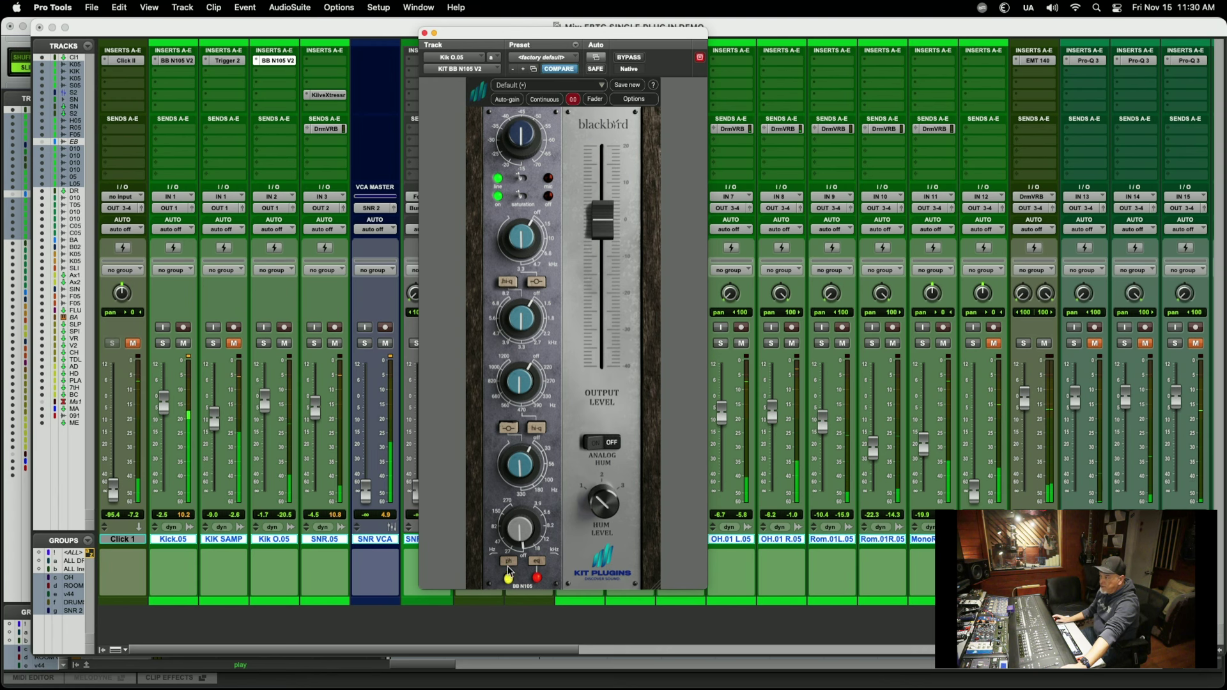
click(508, 563)
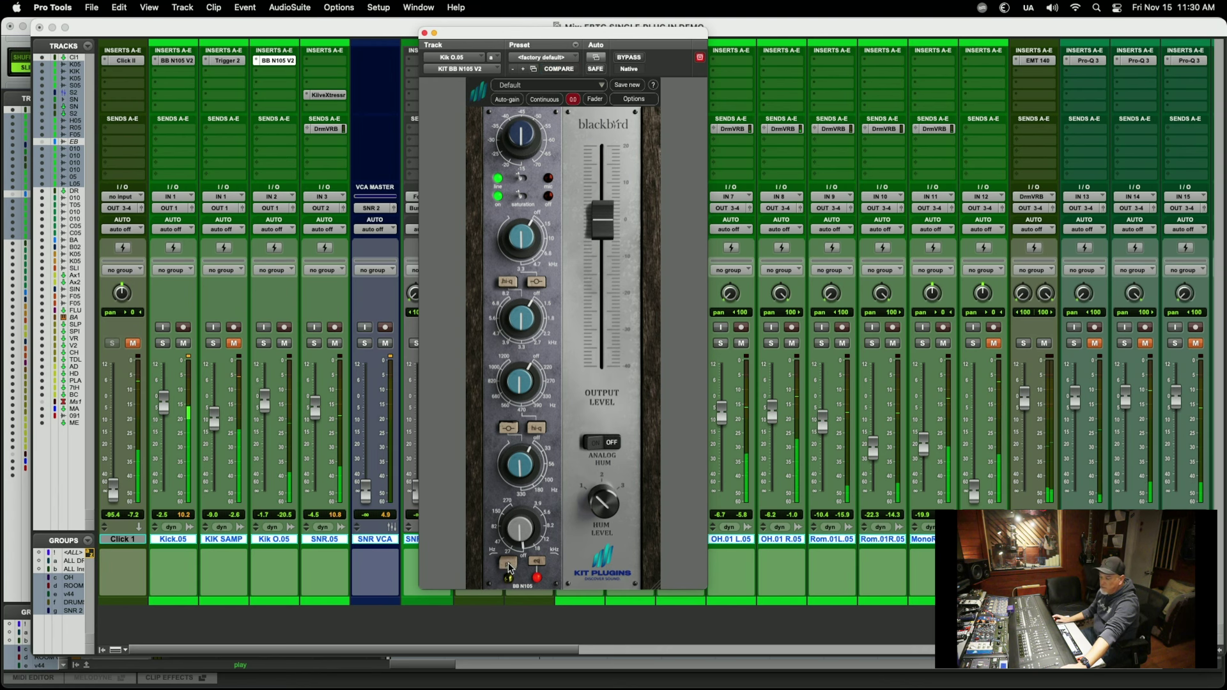
key(shift+s)
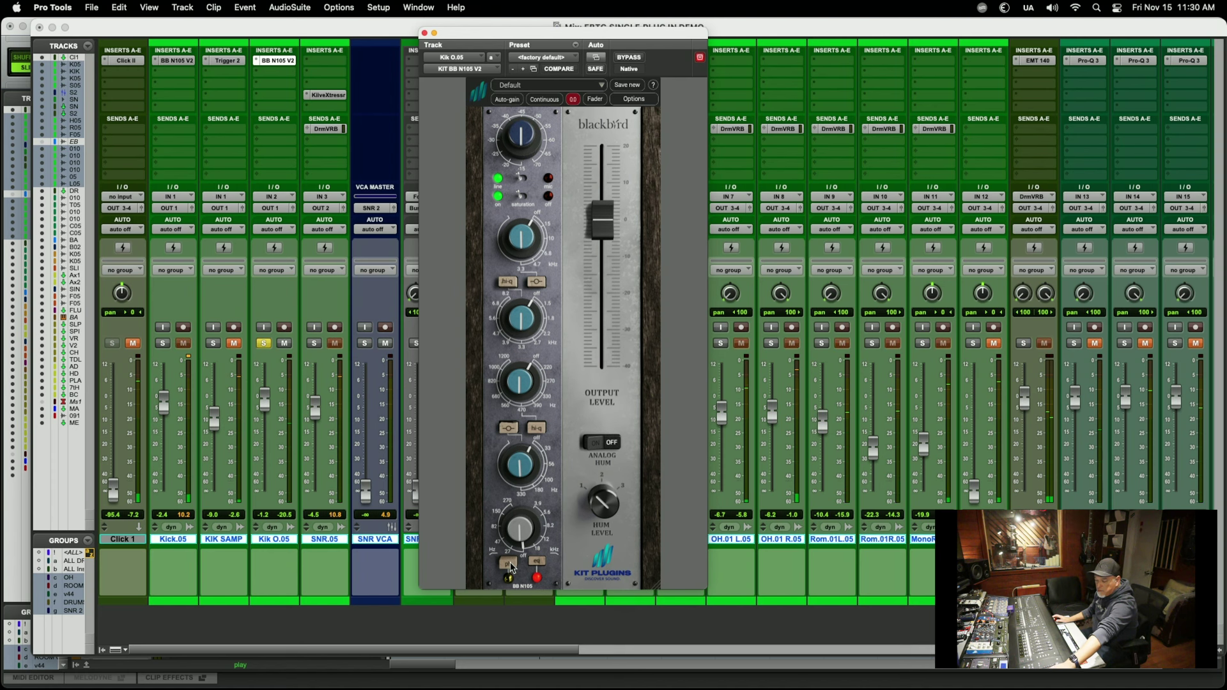
key(shift+s)
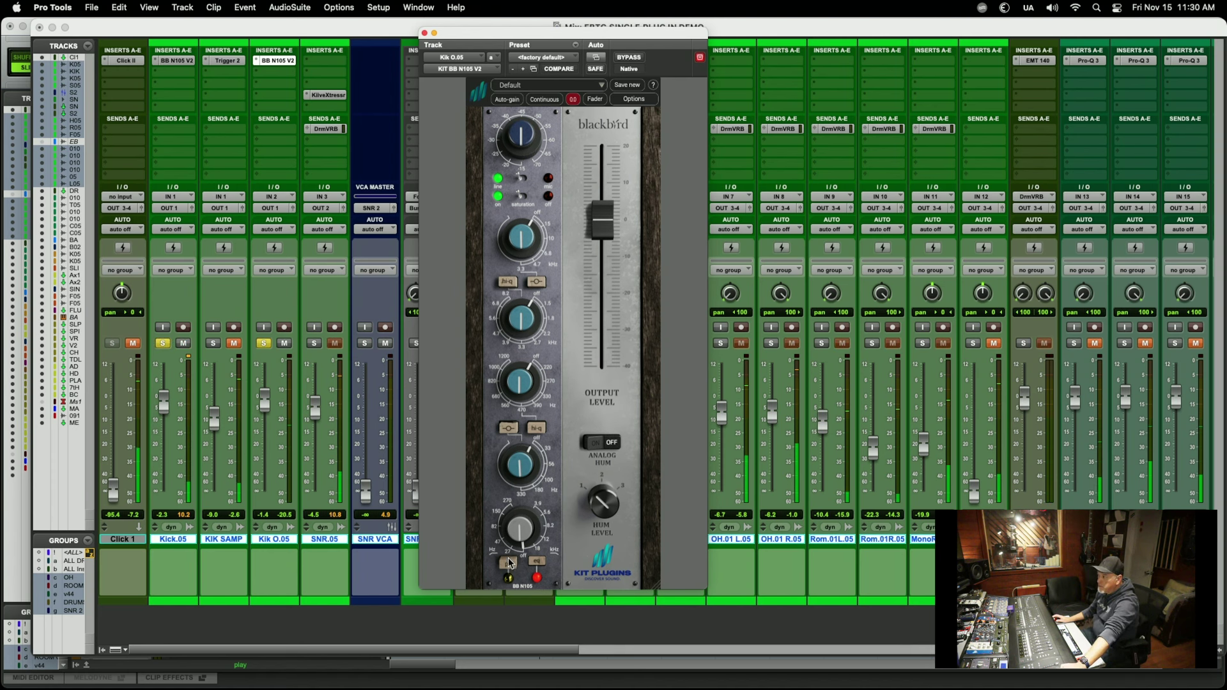
click(509, 564)
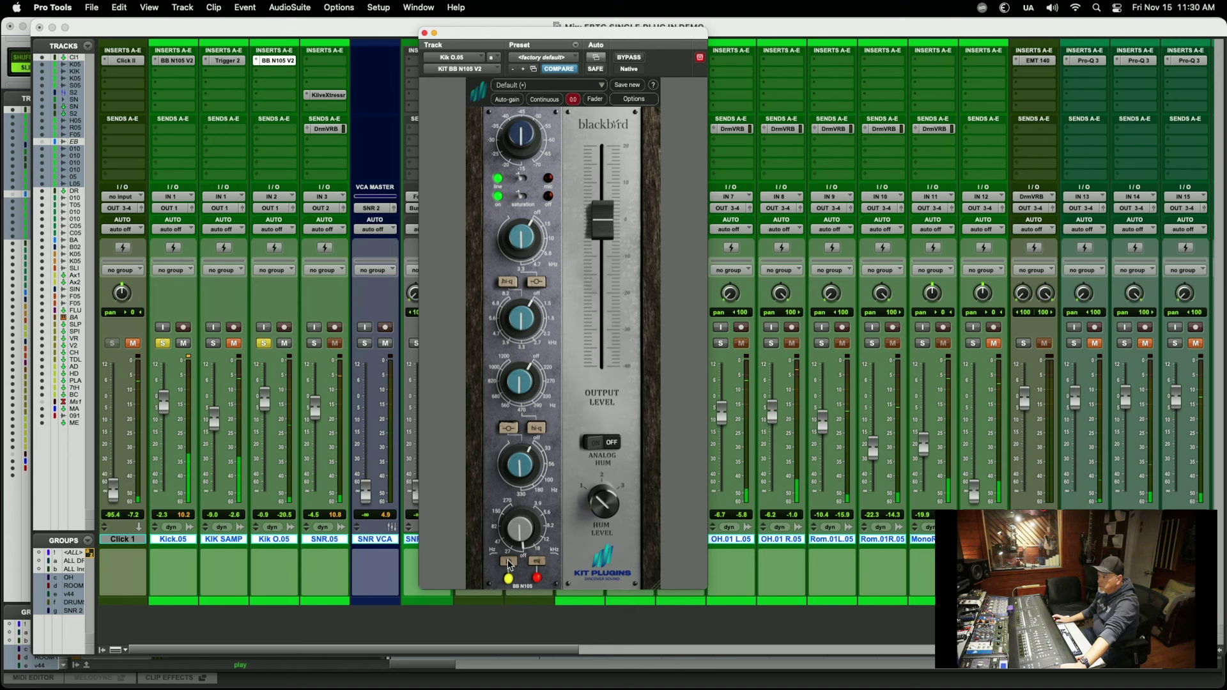
click(509, 563)
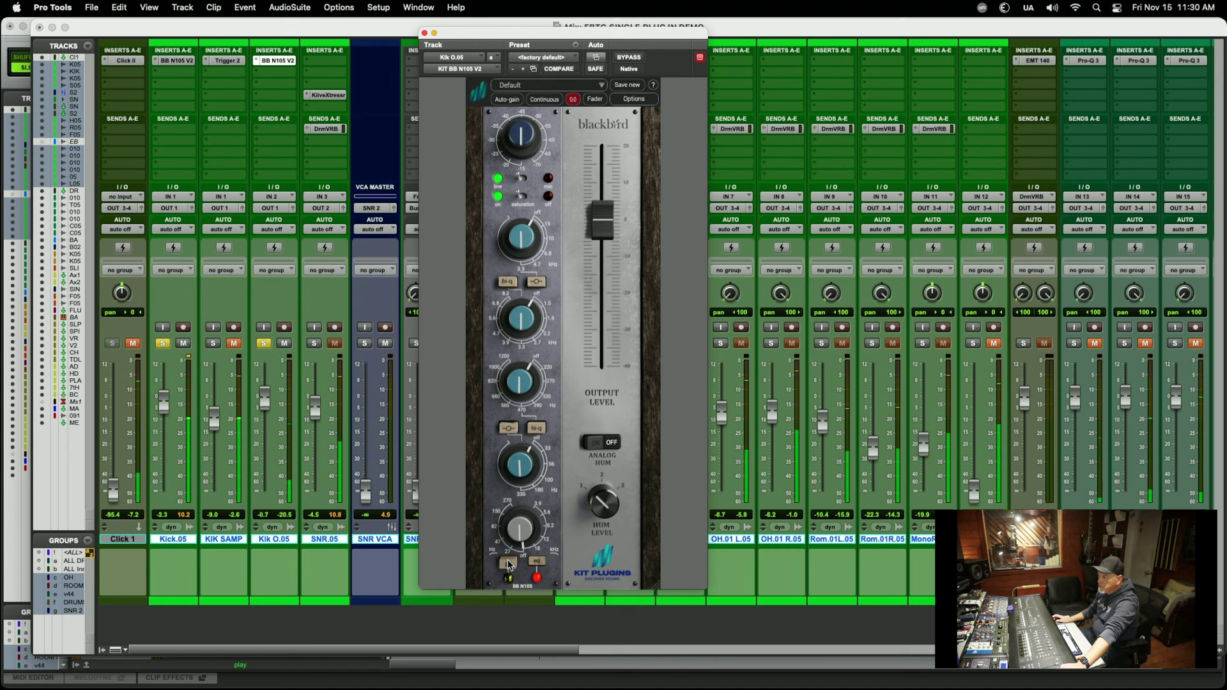
click(509, 563)
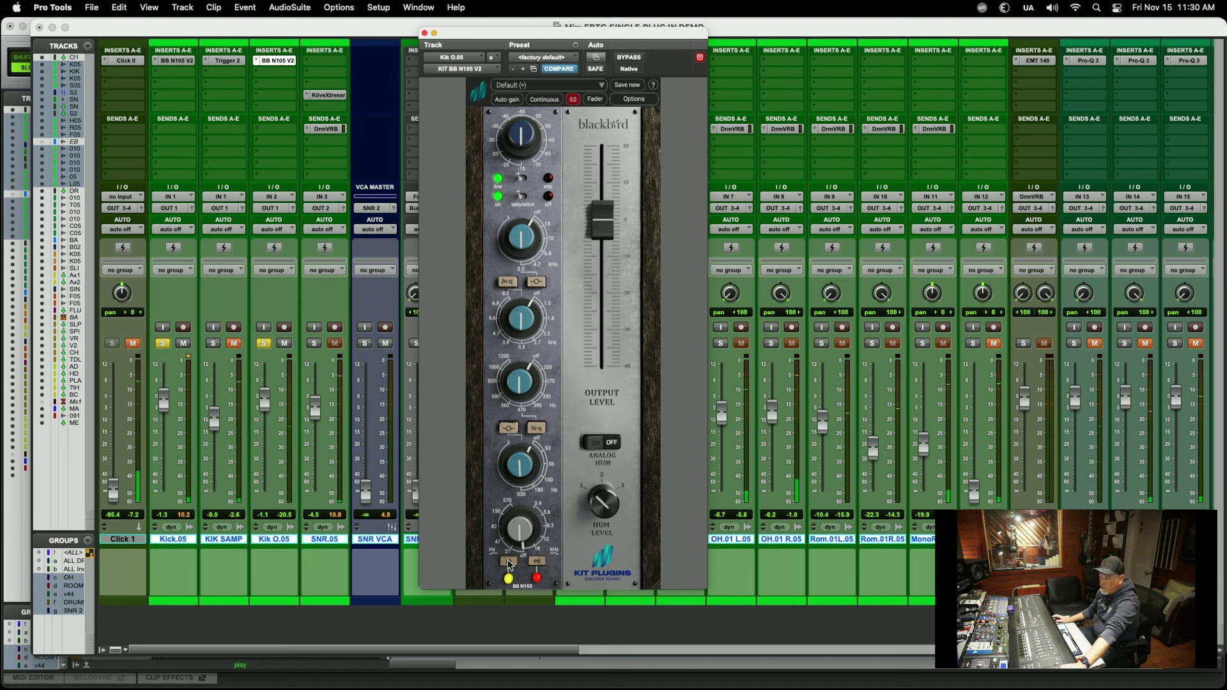
click(510, 563)
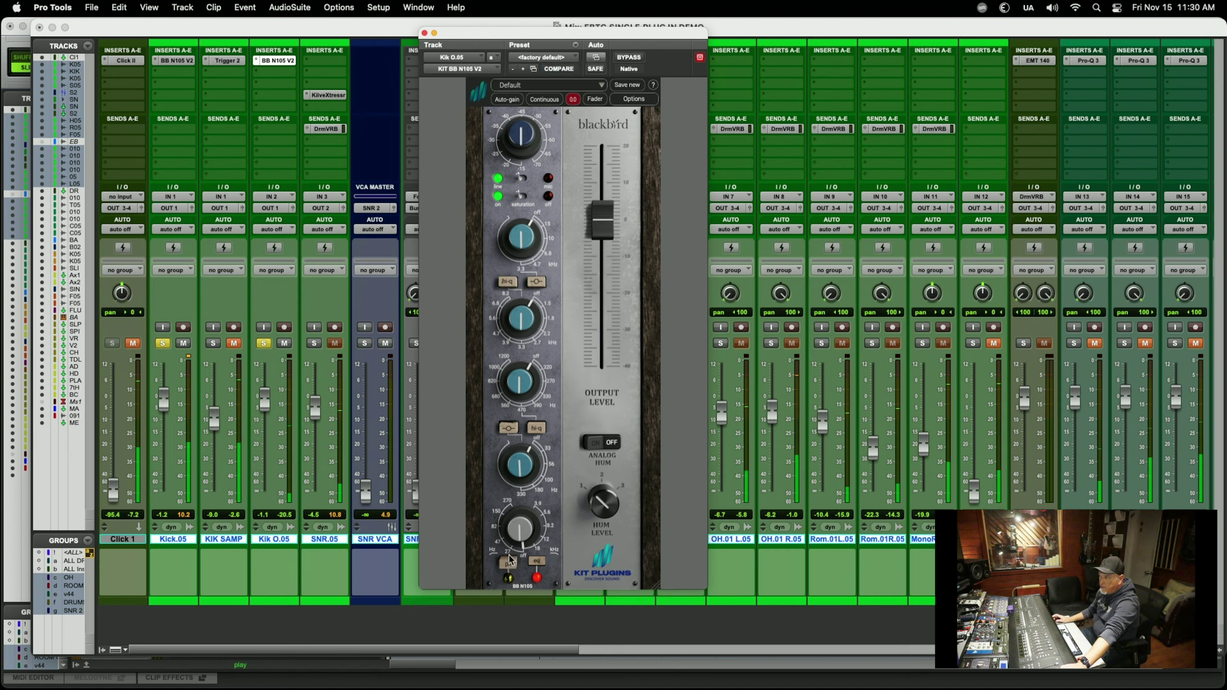
- Switch the Kik O.05 preamp from line to mic and raise its gain, using the Kick.05 settings as reference
click(522, 179)
mouse_move(515, 119)
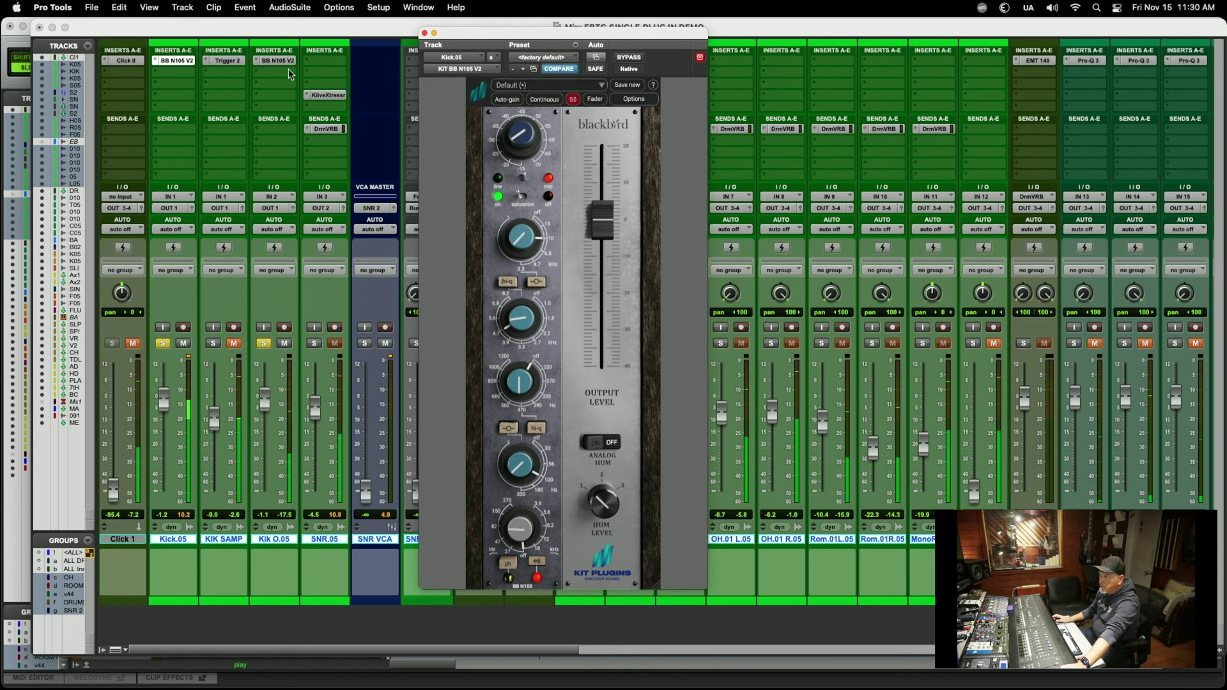
drag(515, 131, 516, 120)
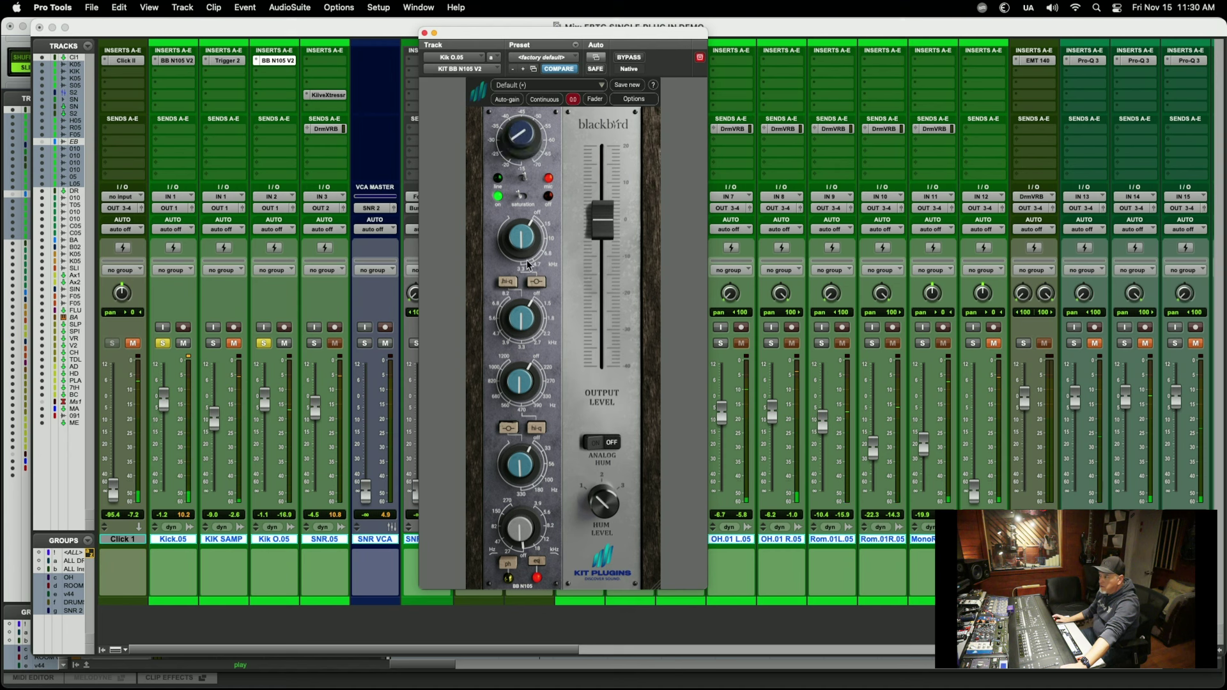
- Recheck the phase invert on Kik O.05 and set its mic preamp gain to -20.00 dB
click(508, 563)
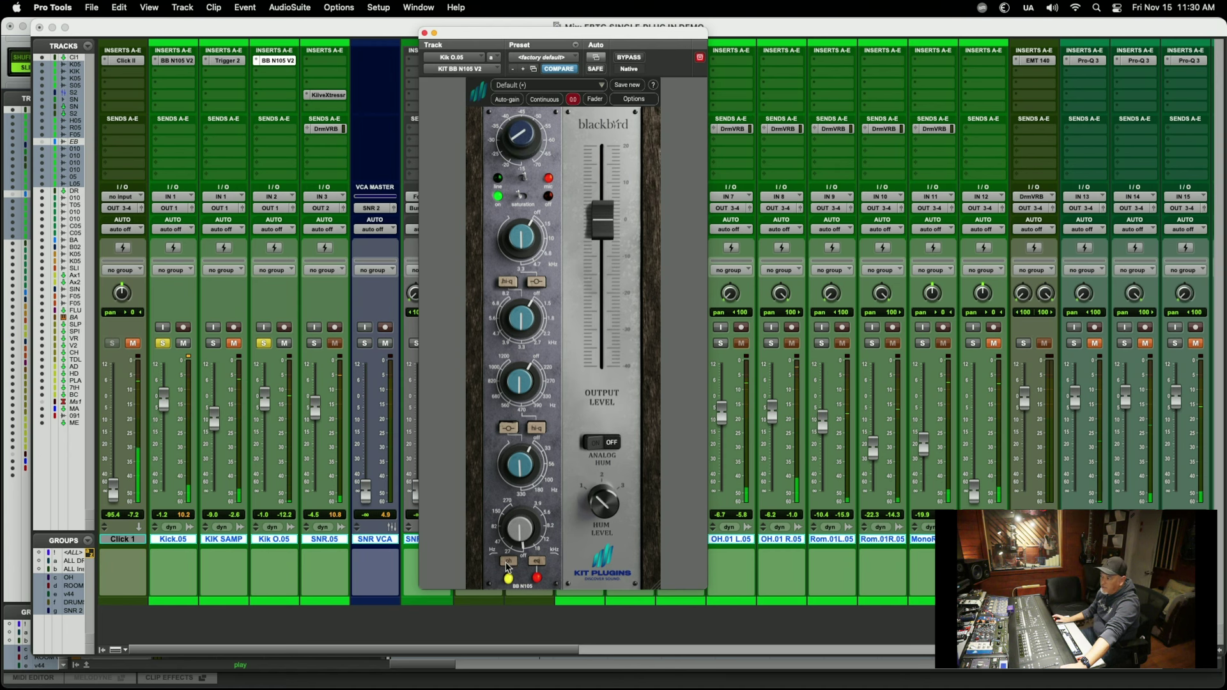
click(507, 565)
mouse_move(520, 148)
drag(520, 144, 520, 156)
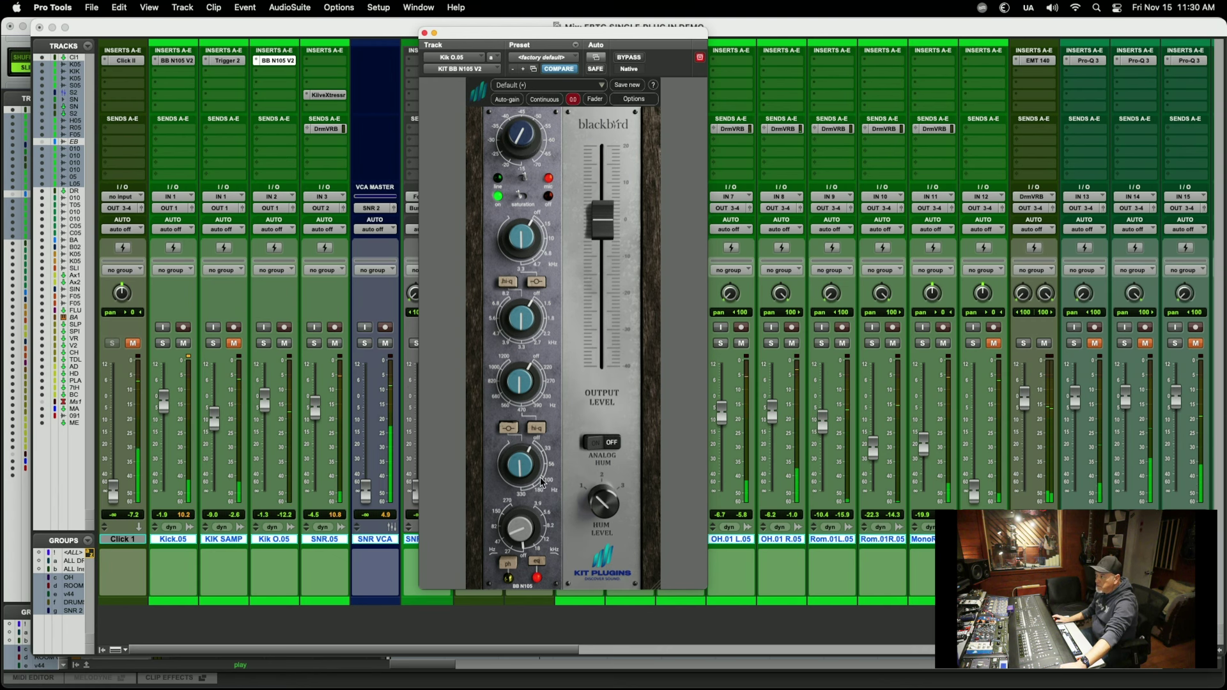
- Boost the low band and adjust the filter on Kik O.05, and close the plug-in window
drag(515, 471, 513, 454)
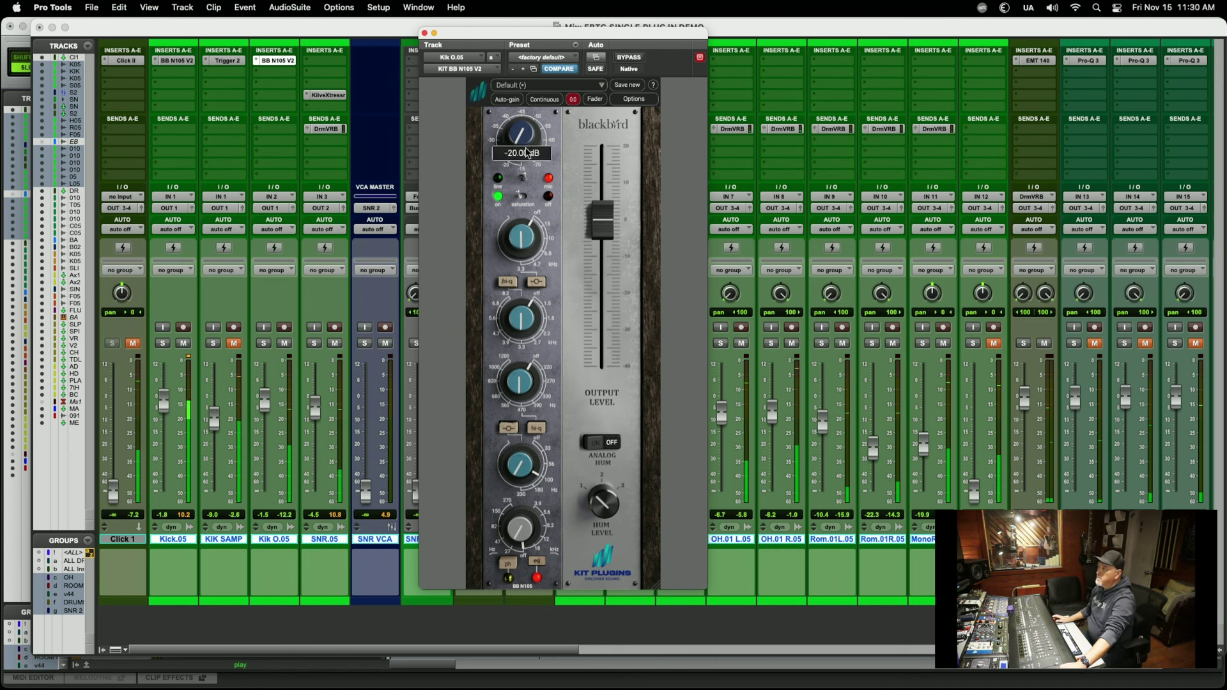
mouse_move(594, 217)
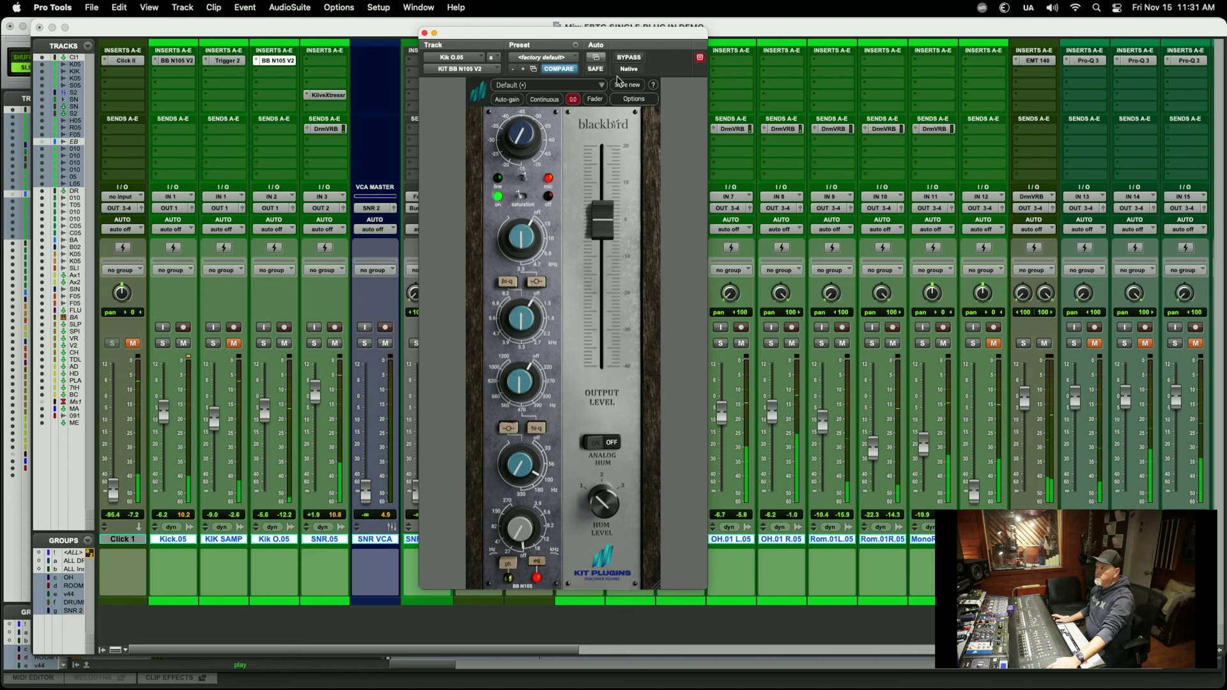
click(424, 33)
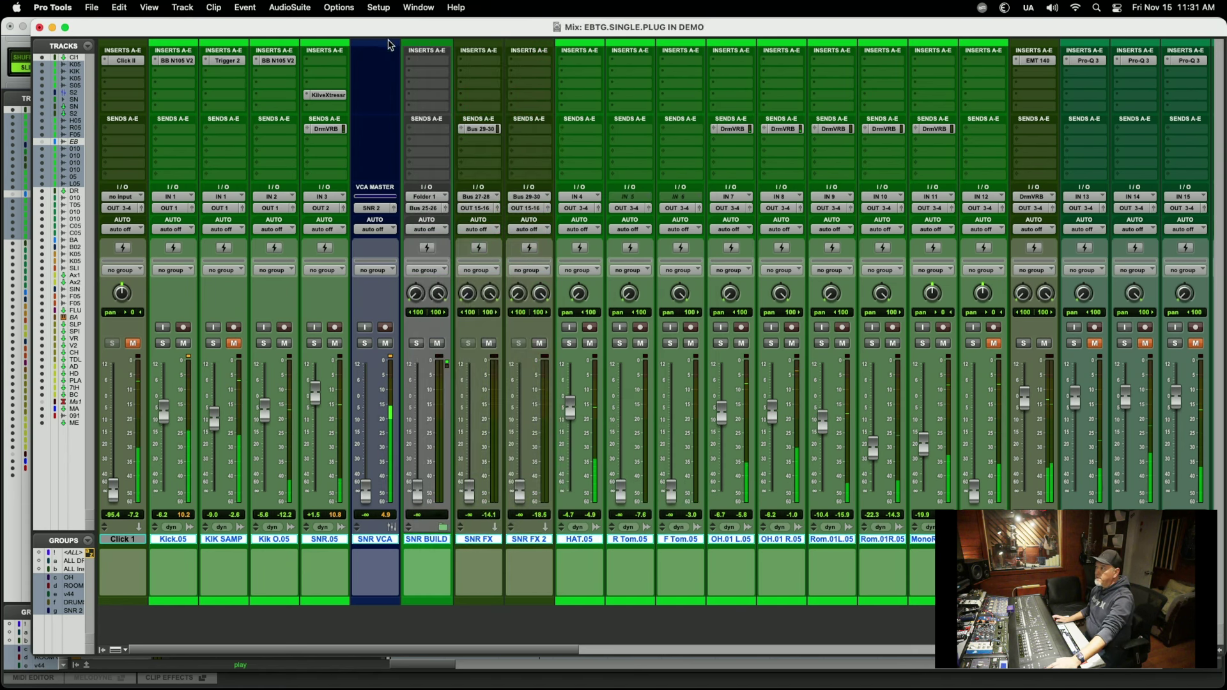
- Insert the KIT BB N105 V2 (mono) plug-in on the first insert of SNR.05 and boost its high band
click(325, 60)
mouse_move(365, 61)
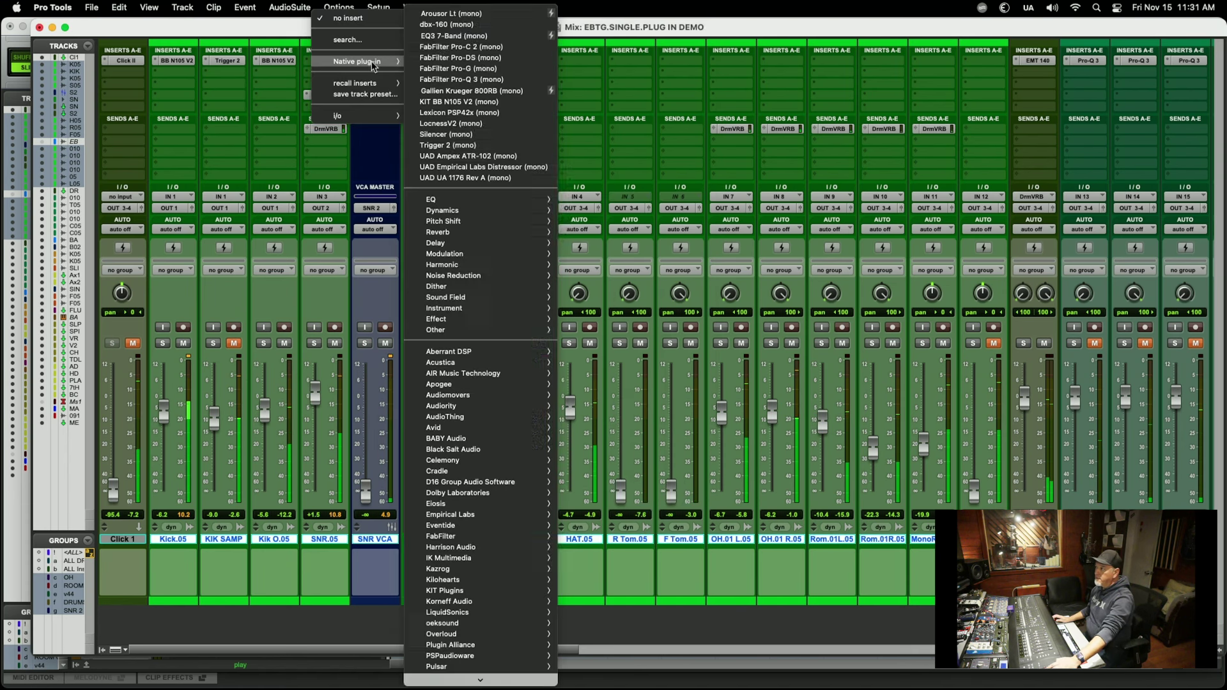
click(459, 101)
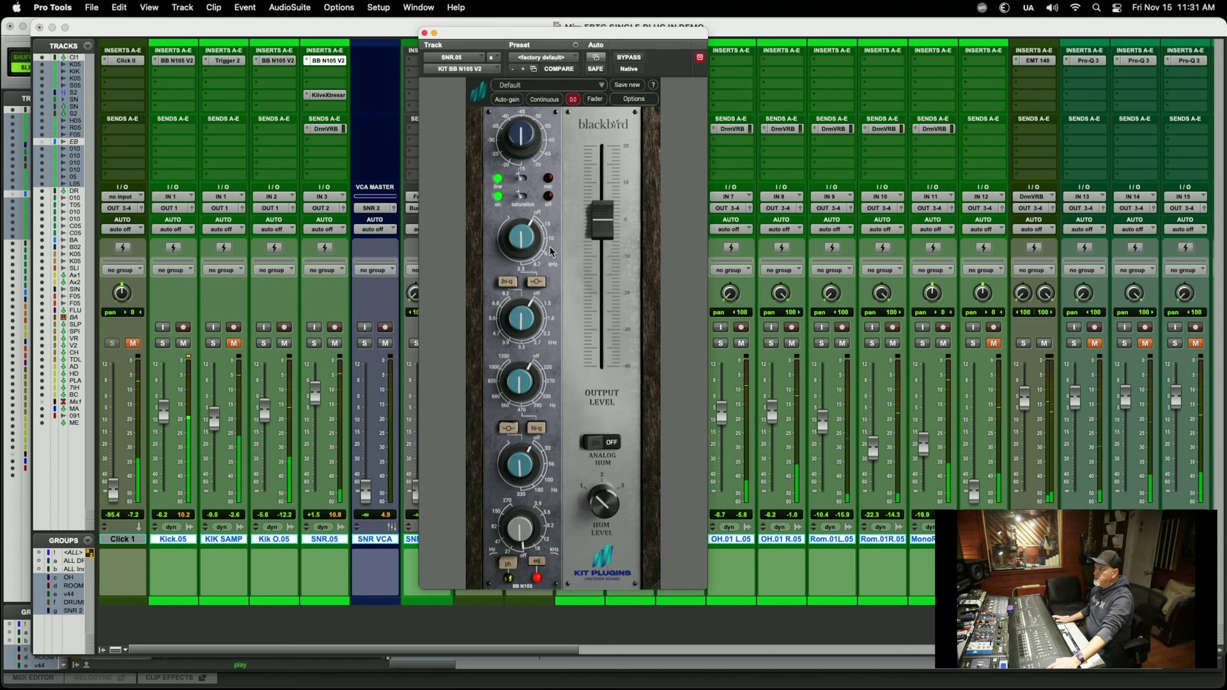
click(523, 246)
drag(515, 220, 514, 217)
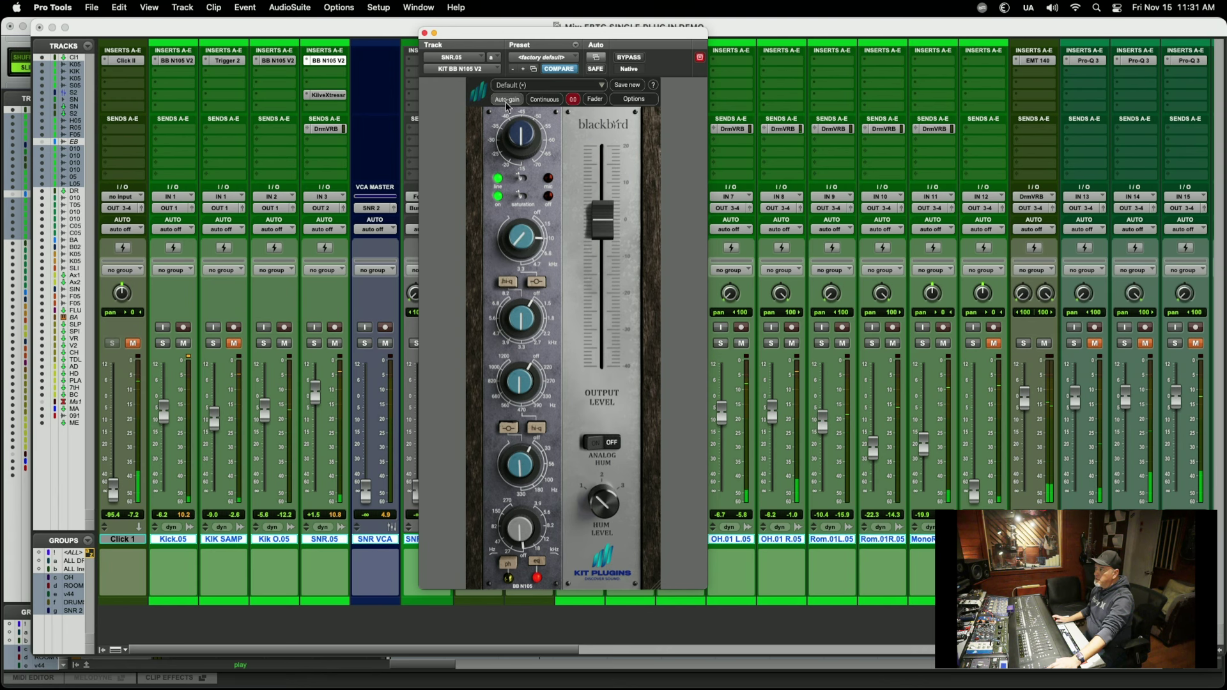
- Switch the SNR.05 preamp from line to mic, raise its gain, and cut the low-mid band
drag(511, 139, 514, 117)
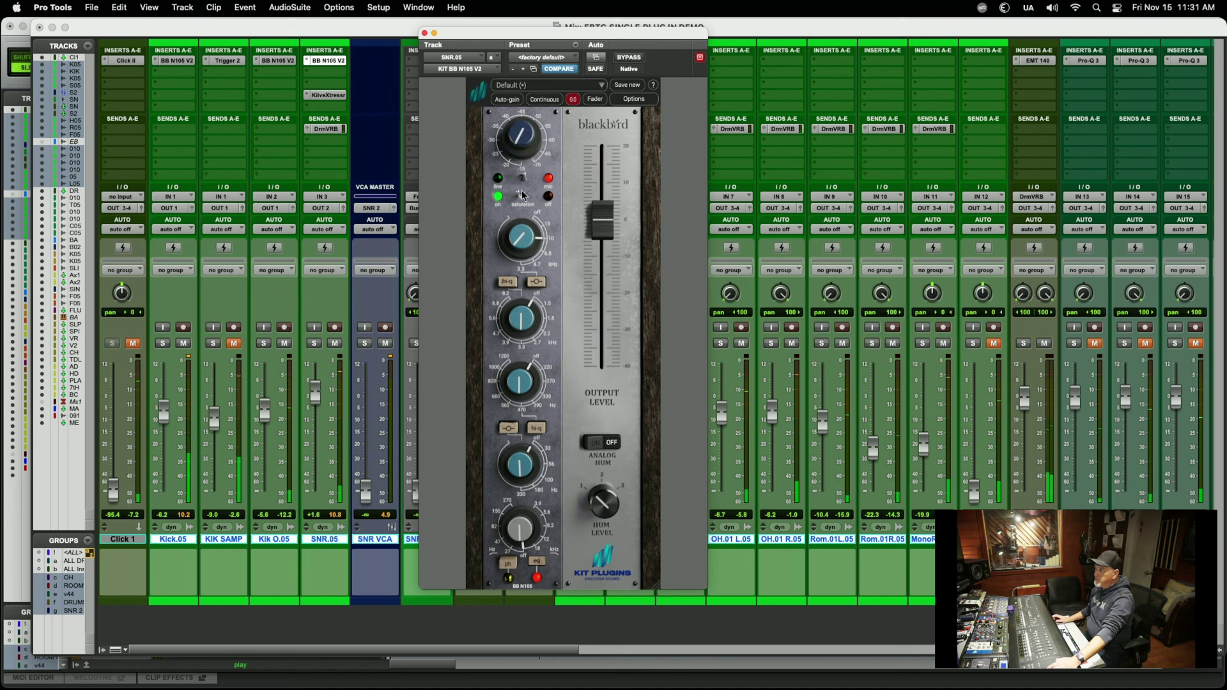
click(511, 364)
drag(515, 379, 509, 413)
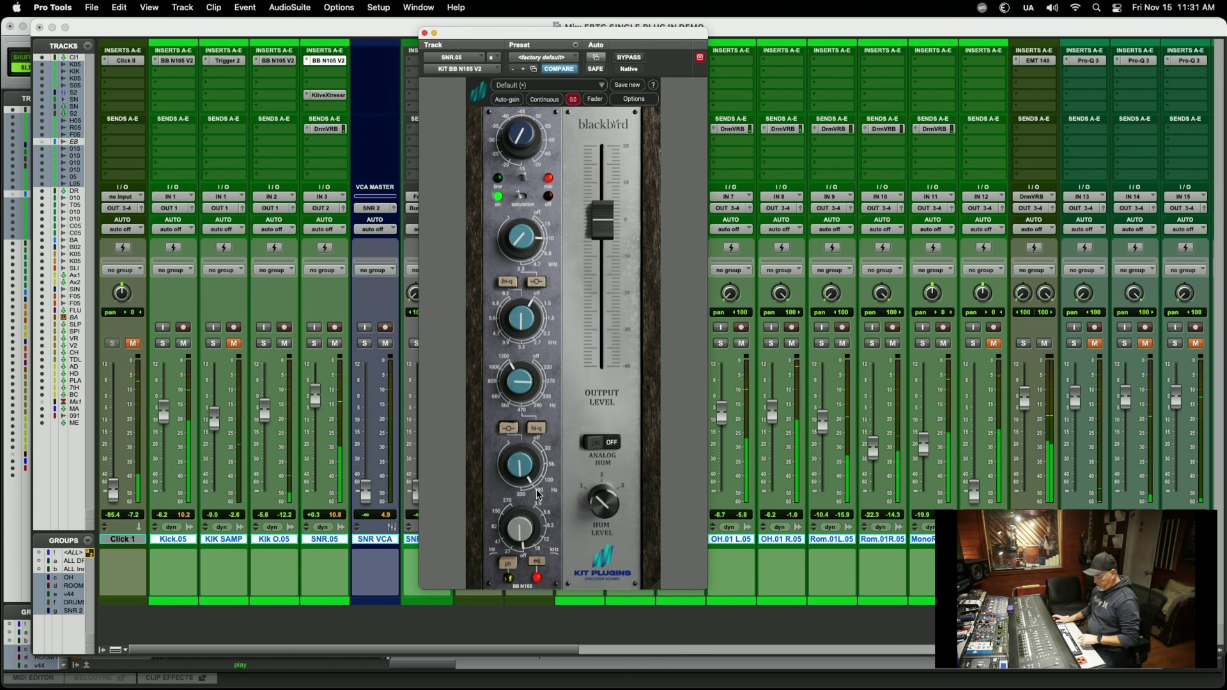
- Boost the low and high-mid bands on SNR.05, adjust its filter, and close the plug-in window
drag(519, 466, 522, 451)
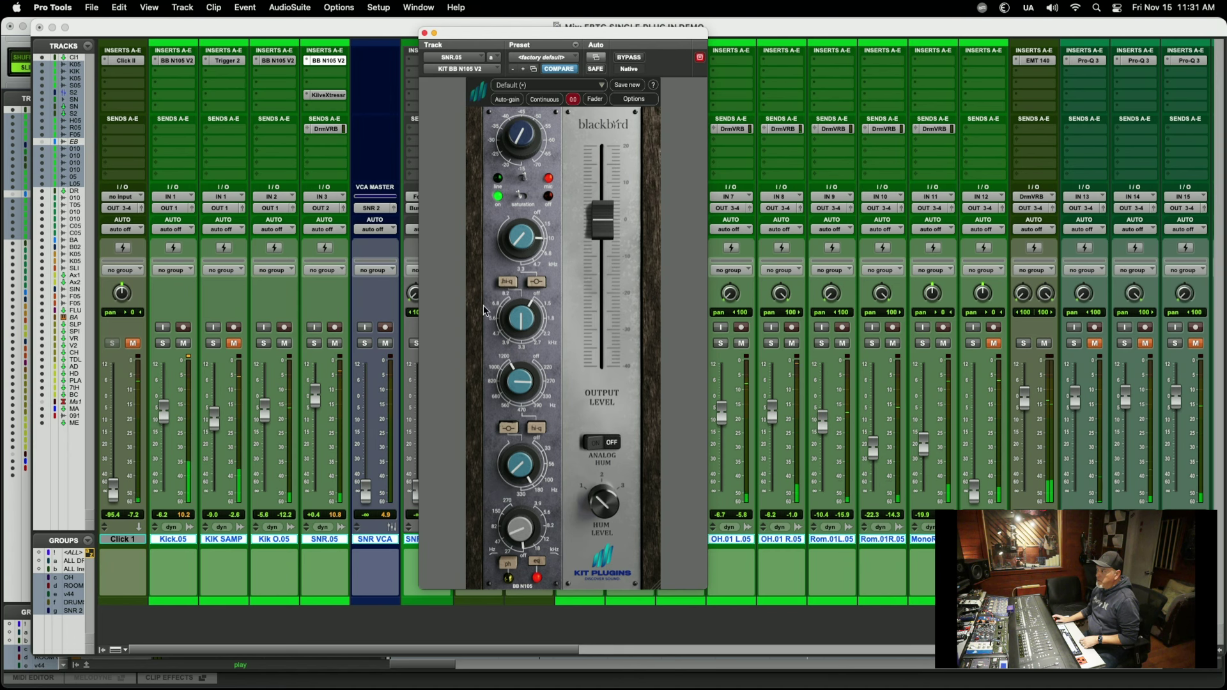
mouse_move(517, 322)
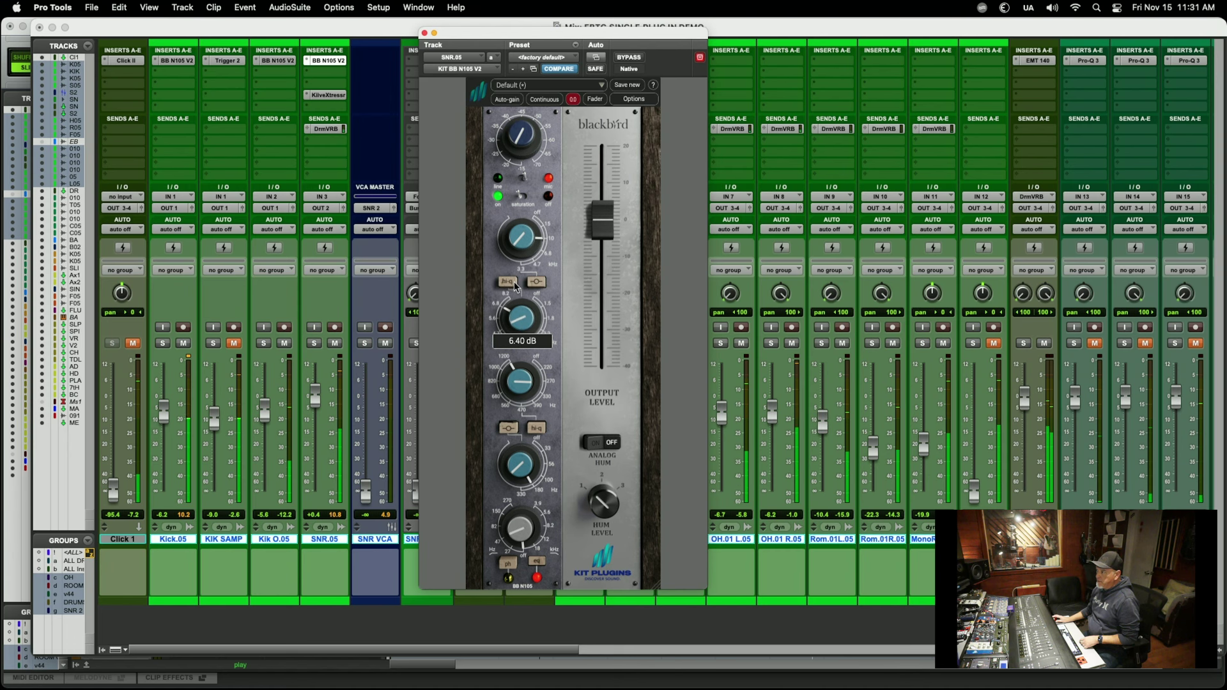
drag(514, 281, 505, 312)
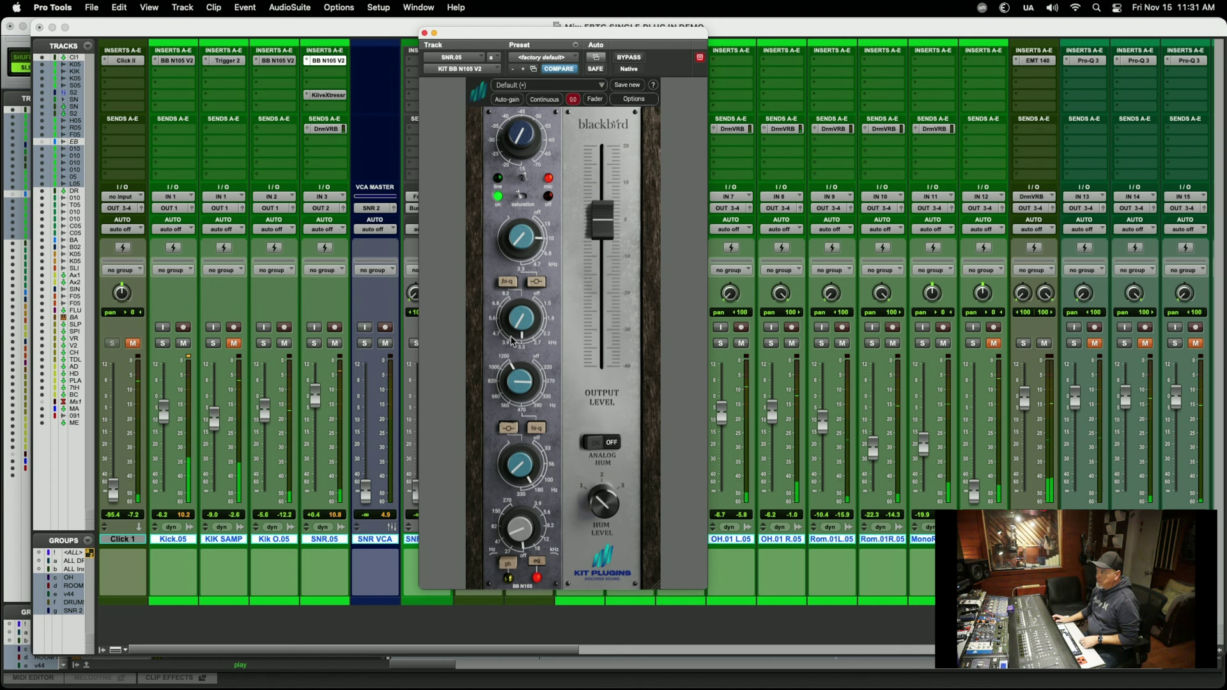
mouse_move(513, 326)
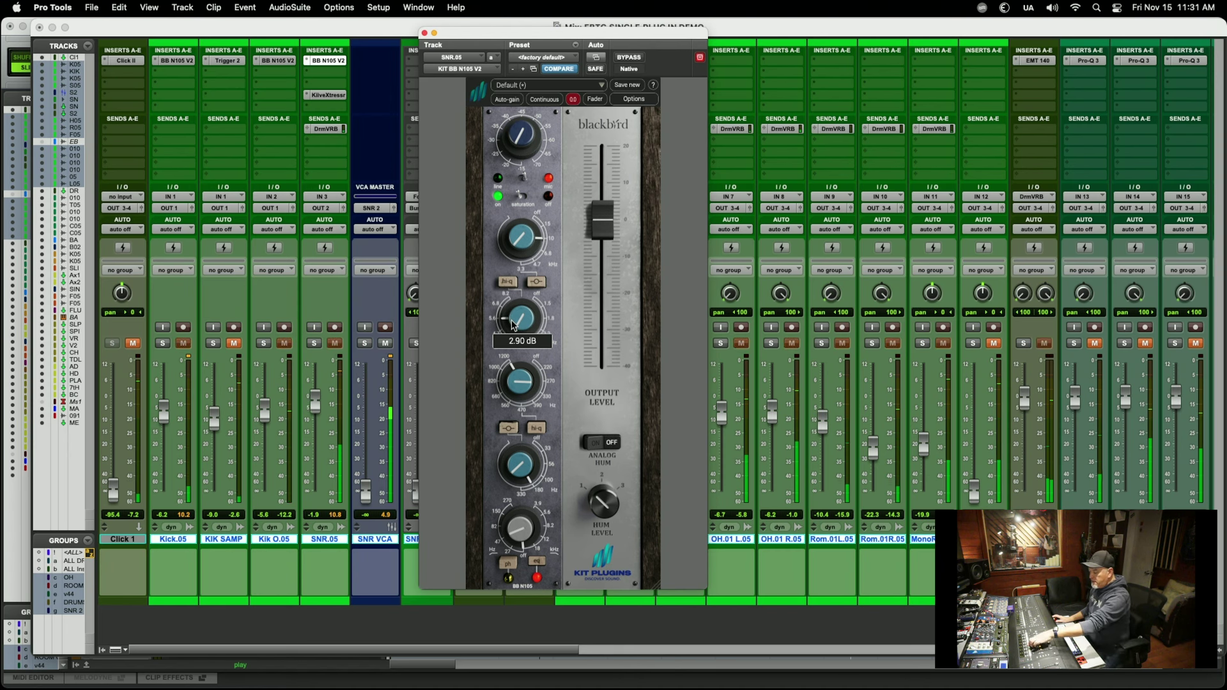
click(425, 33)
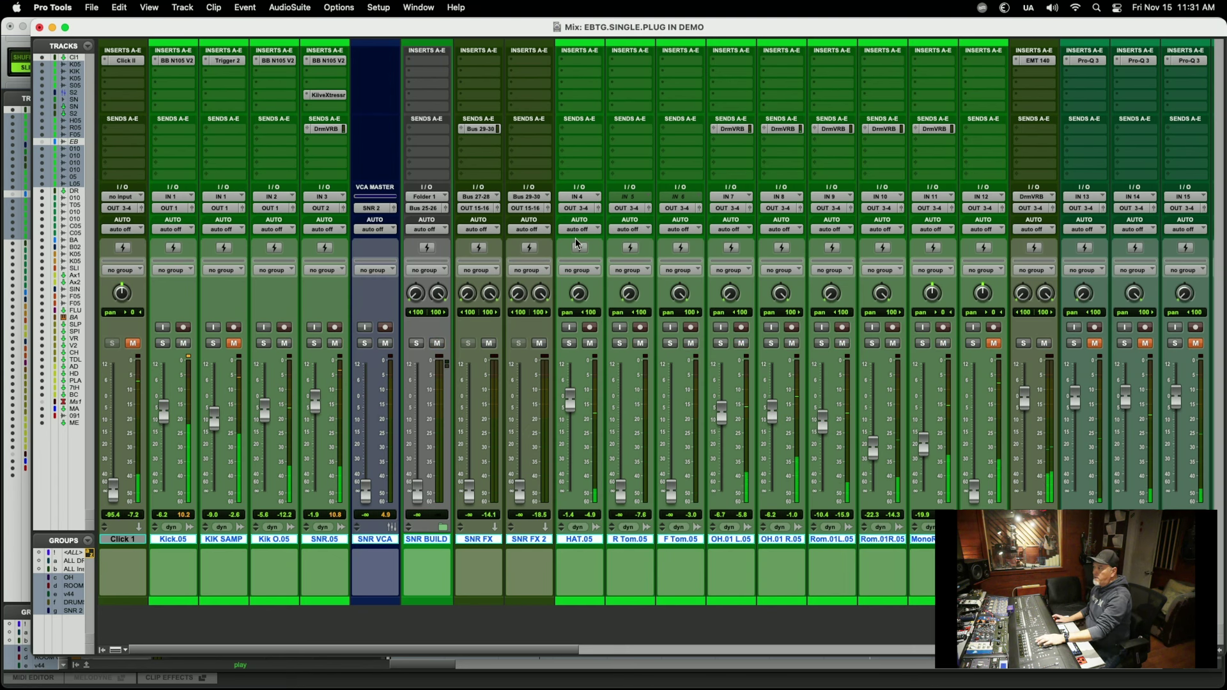
- Insert FabFilter Pro-Q 3 (mono) on the first insert of HAT.05 and raise its low cut to 3713 Hz
click(582, 68)
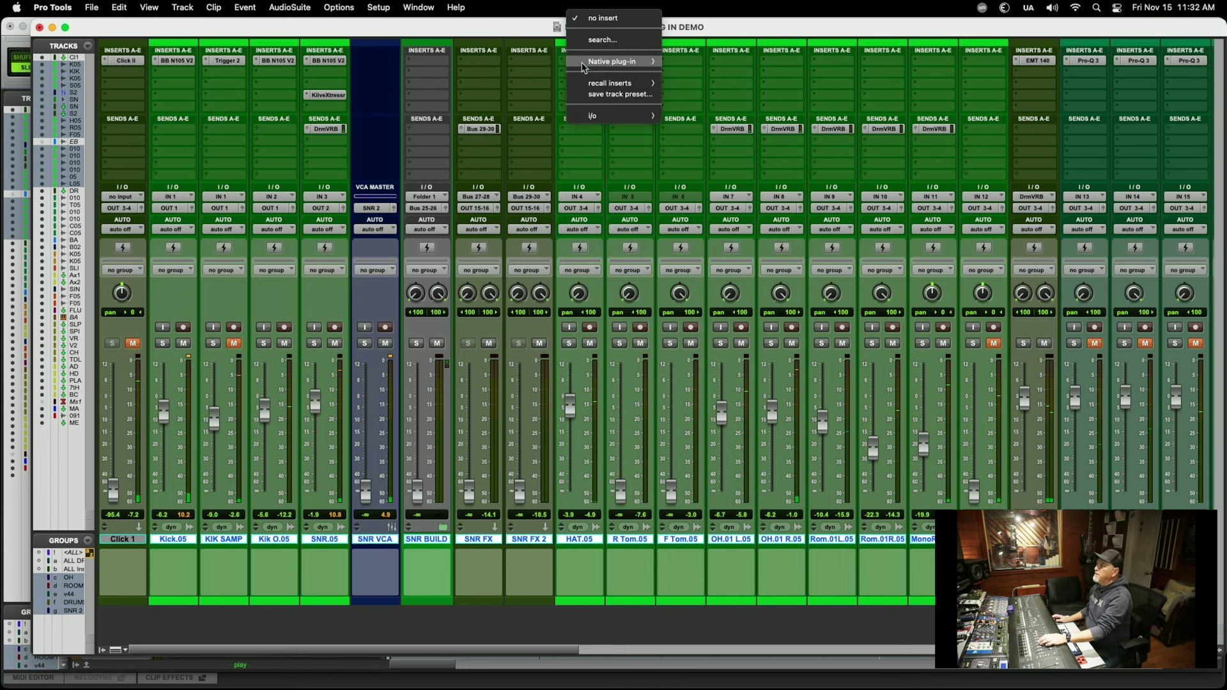
mouse_move(614, 61)
click(718, 79)
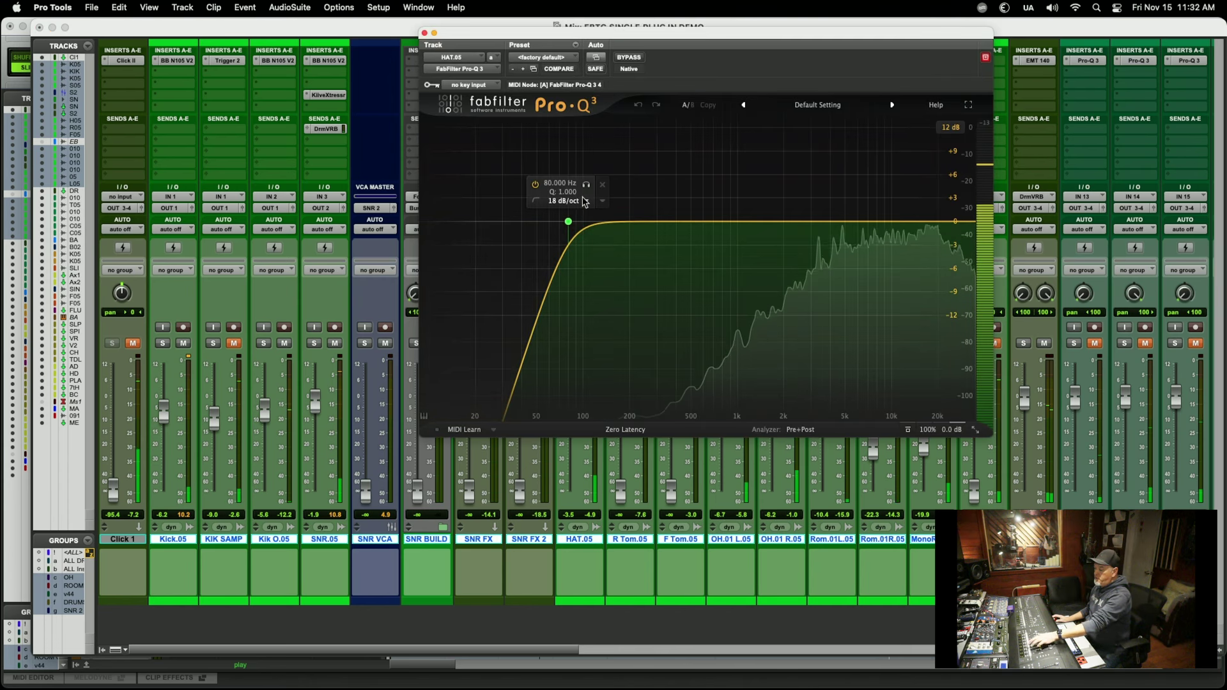
click(569, 221)
drag(570, 222, 825, 232)
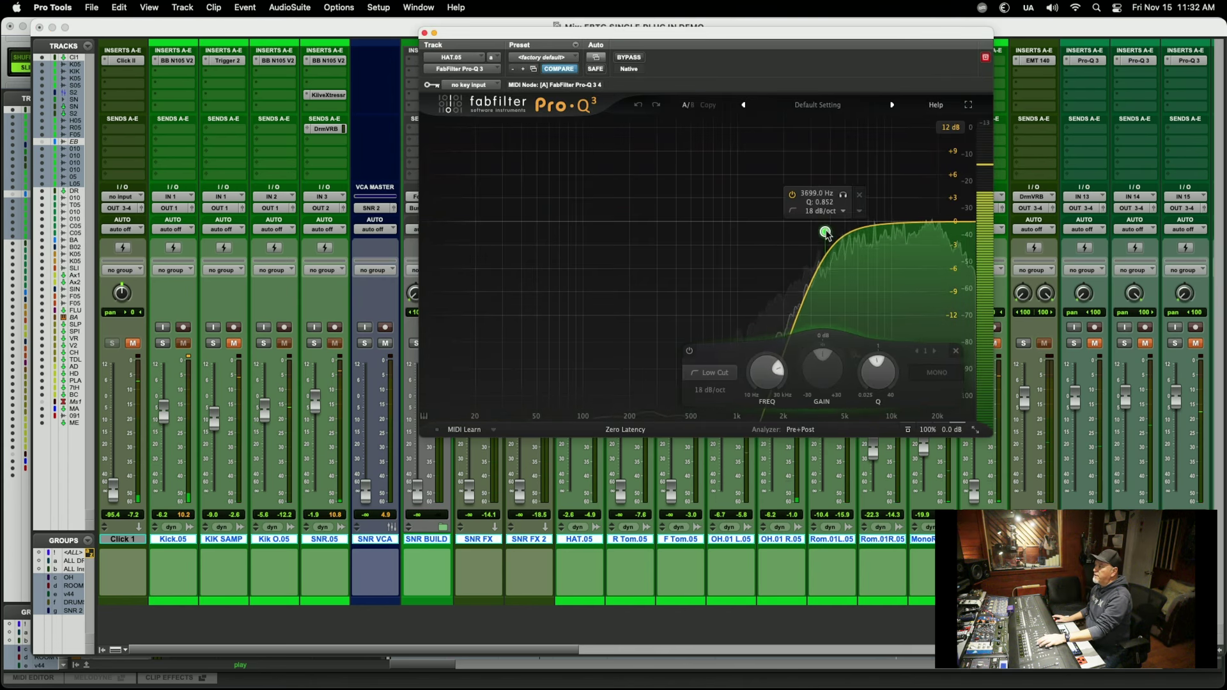
- Add a high-shelf boost to HAT.05, move its low cut up to about 5 kHz, and close the equalizer
click(926, 220)
scroll(918, 191, up, 5)
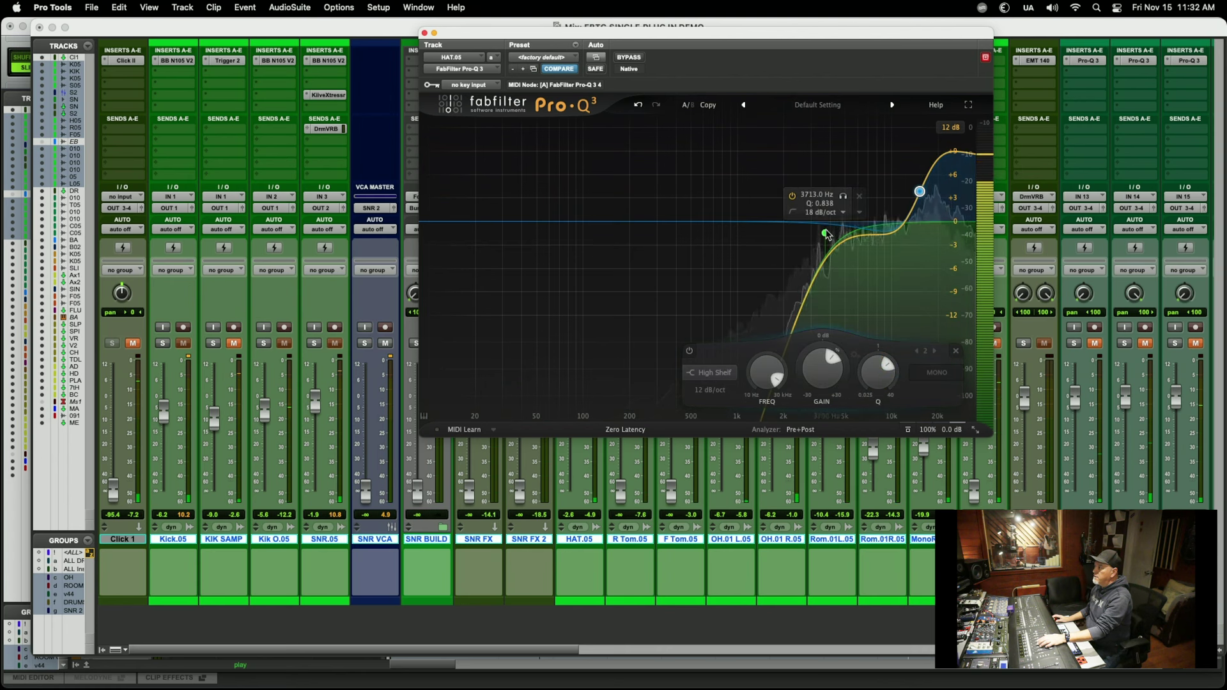
drag(827, 234, 842, 230)
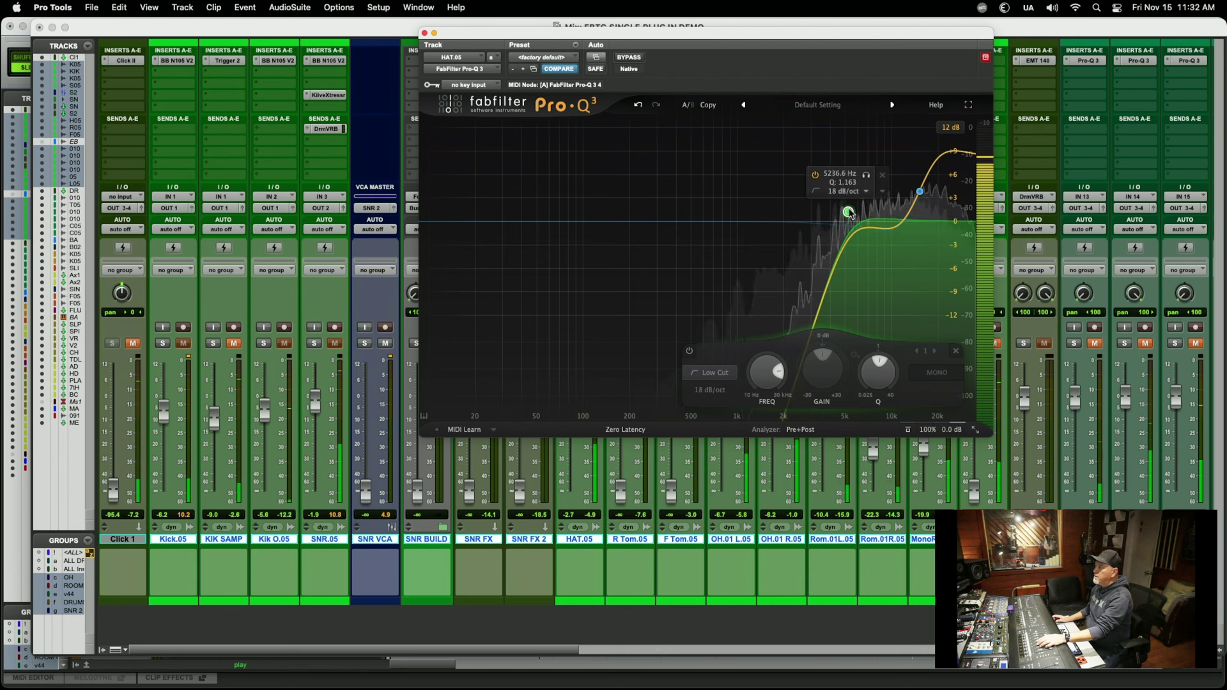
click(424, 33)
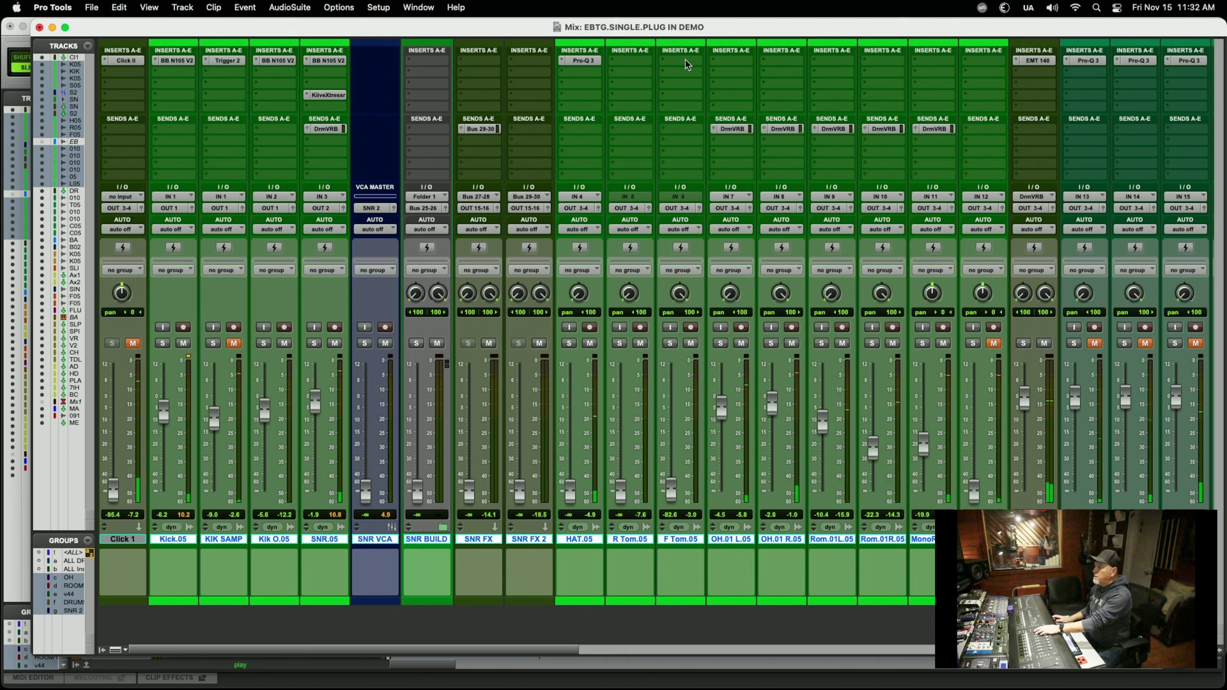
- Insert FabFilter Pro-Q 3 (mono) on the first insert of OH.01 L.05 and set its low cut to about 86 Hz
click(723, 62)
mouse_move(767, 62)
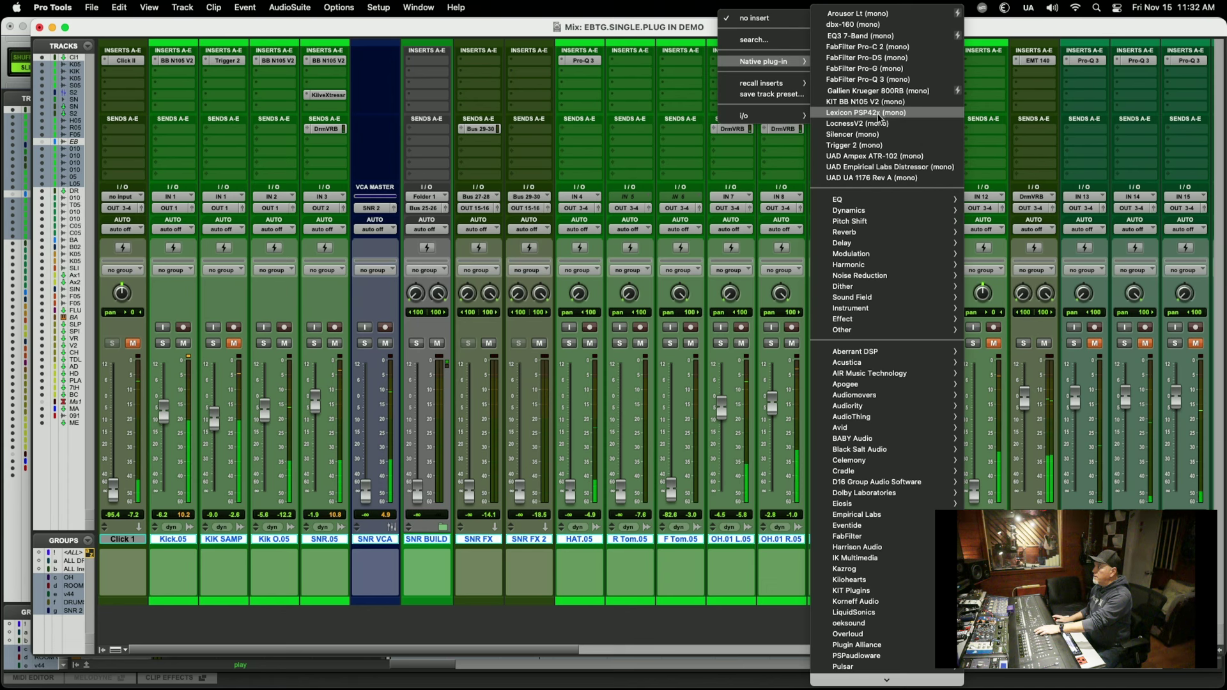
click(877, 79)
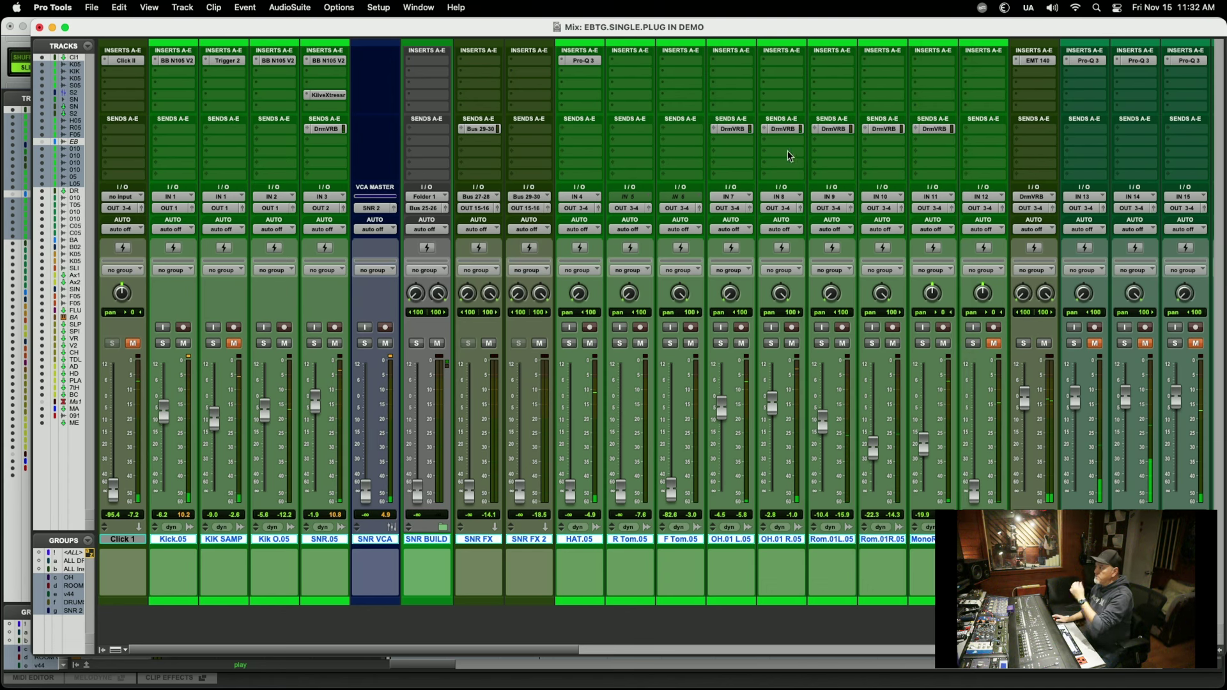
drag(567, 222, 574, 222)
- Add gentle bell cuts to OH.01 L.05 just above 500 Hz and at 3328.5 Hz, the latter at -1.64 dB
click(733, 230)
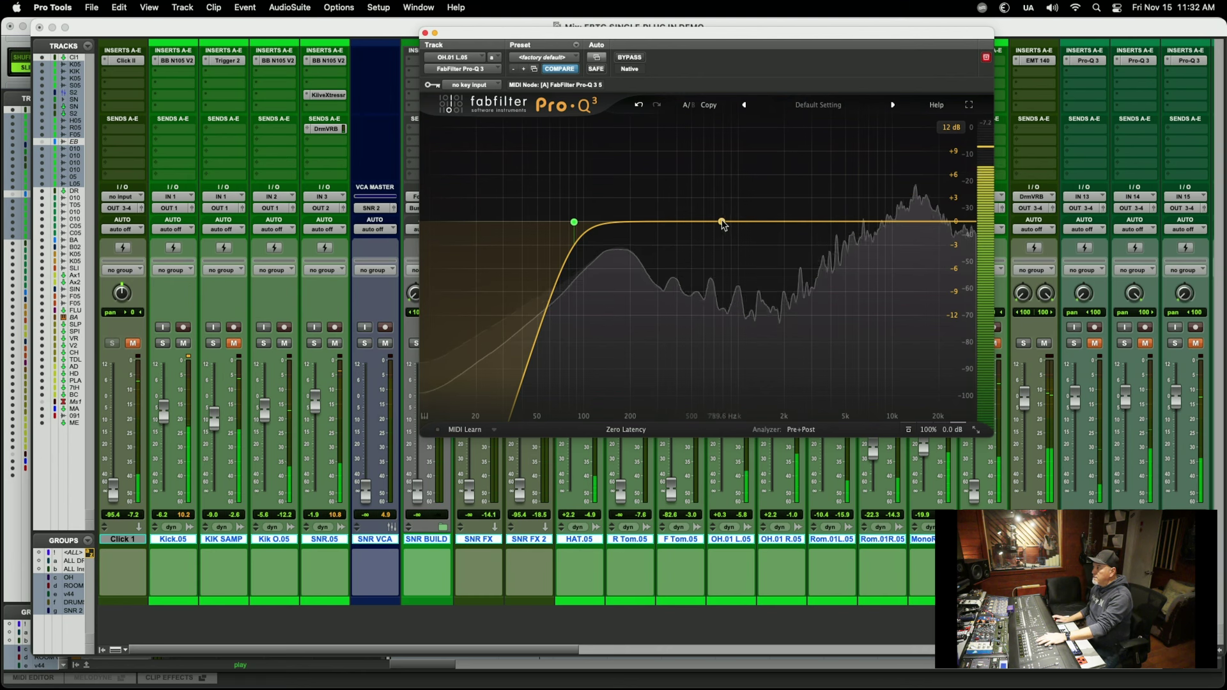
drag(721, 223, 700, 235)
drag(811, 232, 819, 234)
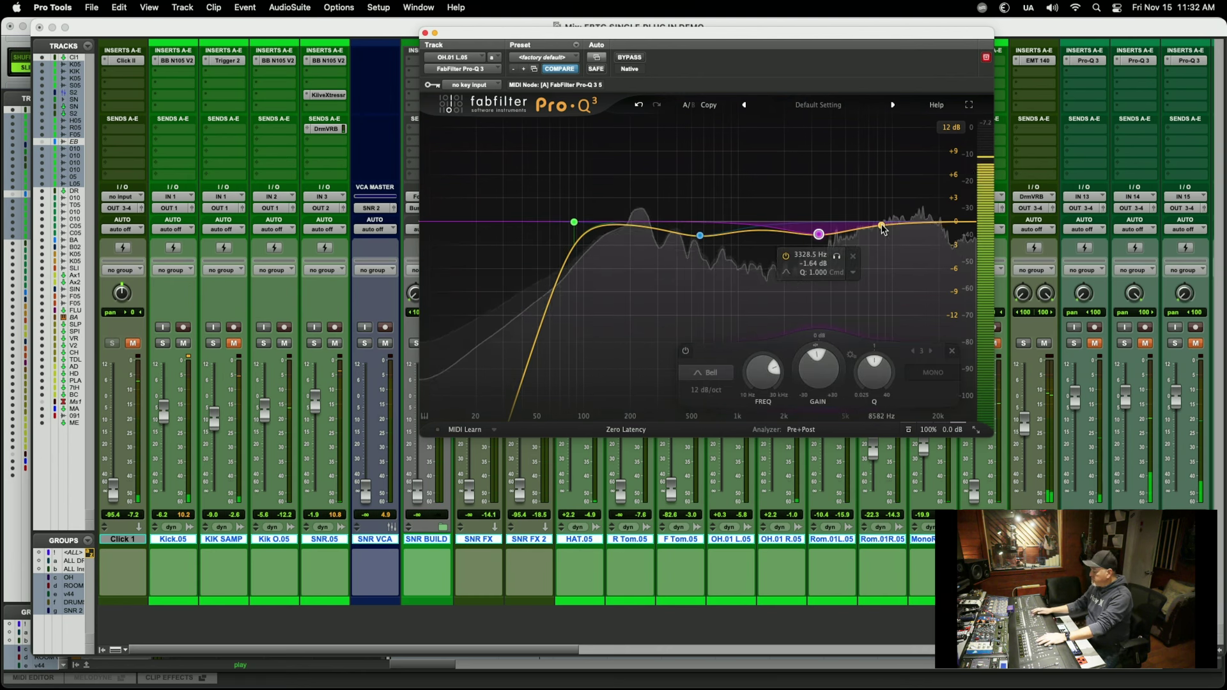
- Add a high-shelf boost to OH.01 L.05, raise the shelf's Q, and slightly deepen the cut near 3.3 kHz
drag(883, 227, 933, 193)
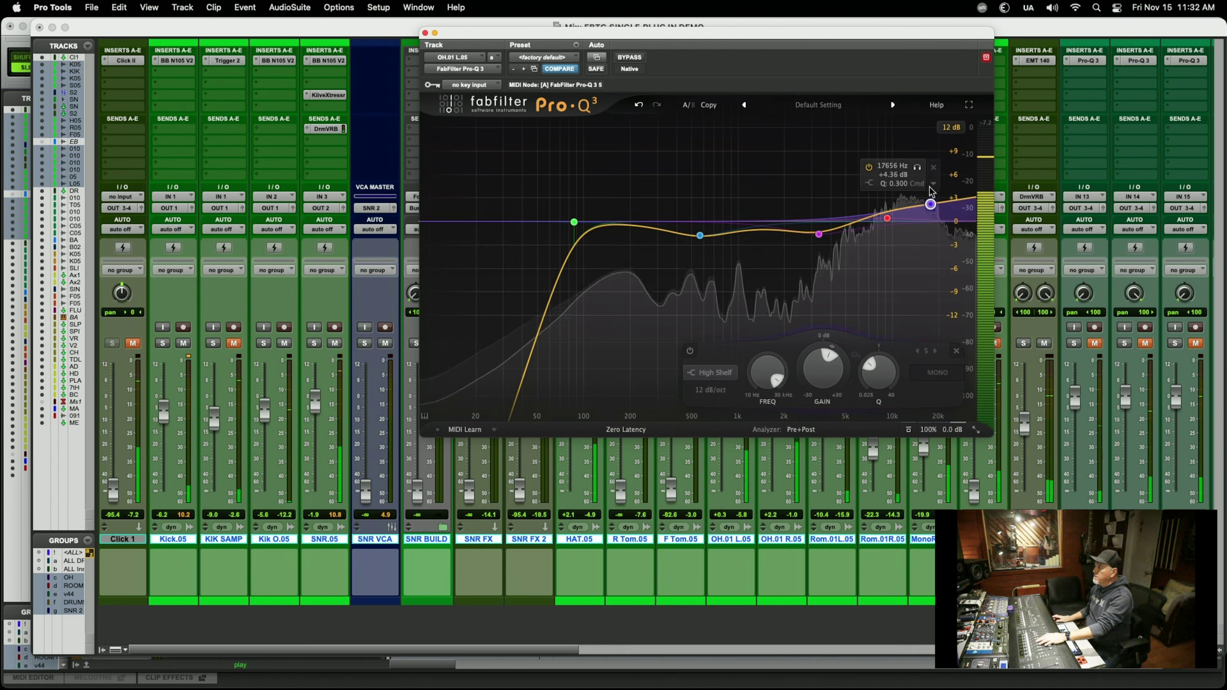
drag(881, 370, 891, 332)
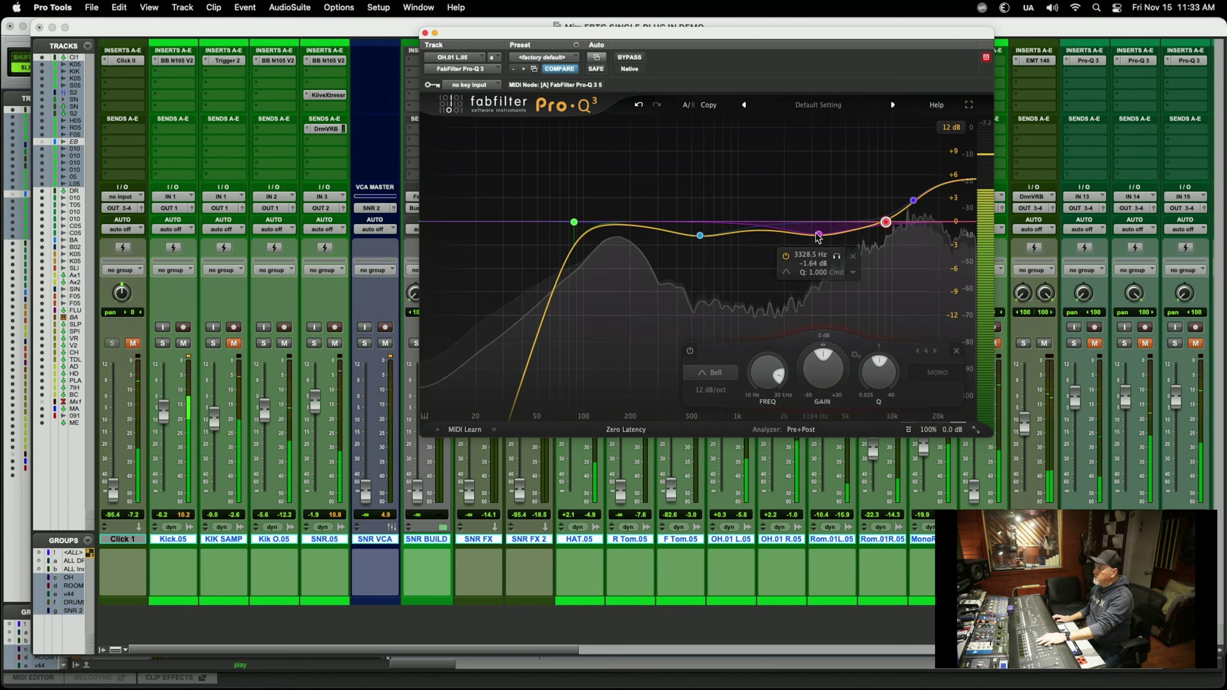
drag(818, 234, 818, 236)
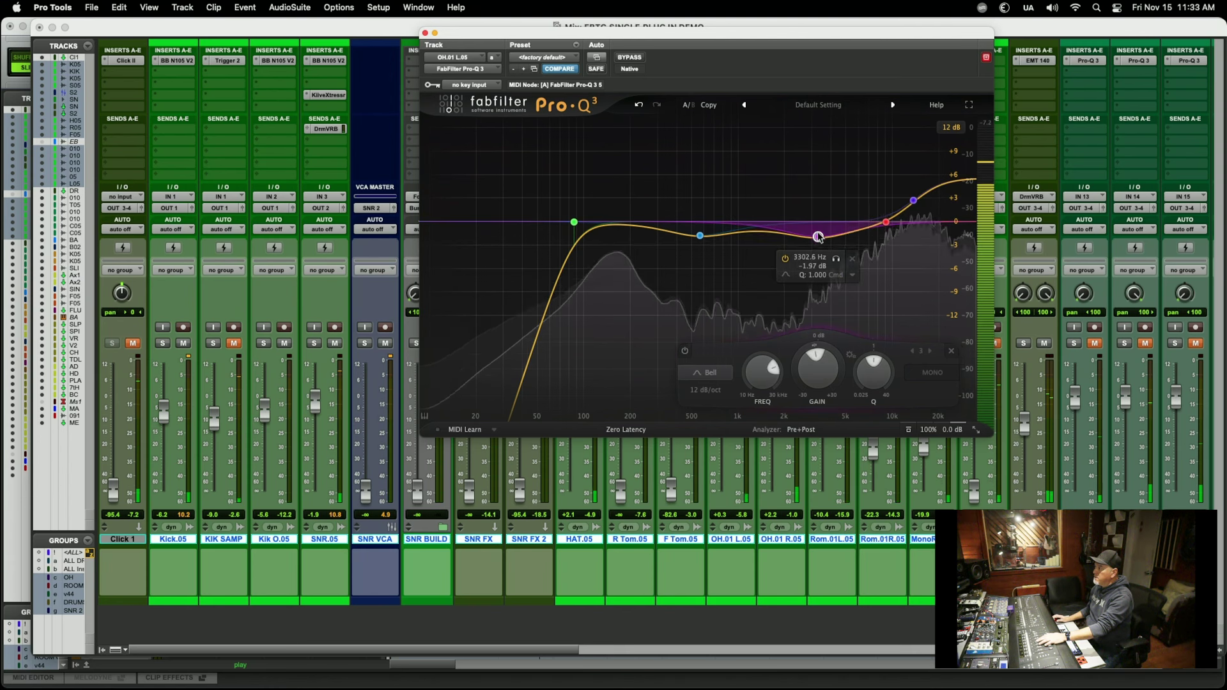
- Add a +0.87 dB bell at 236.41 Hz on OH.01 L.05 and copy its Pro-Q 3 to OH.01 R.05
click(640, 220)
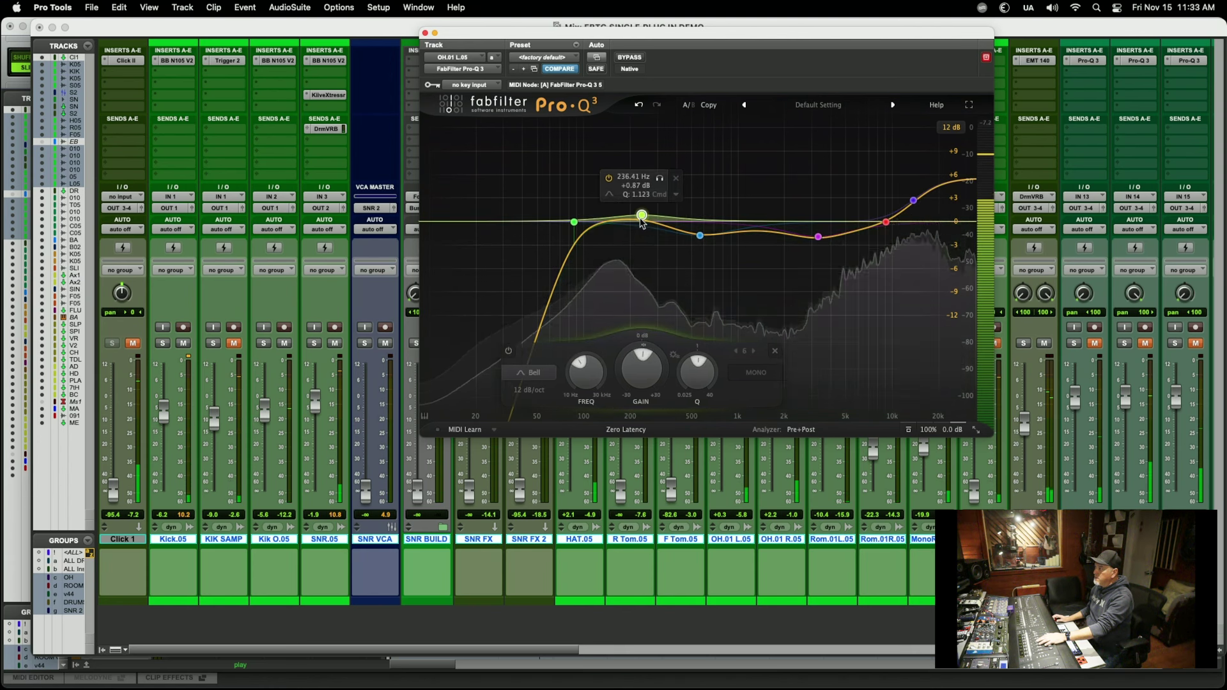
click(425, 32)
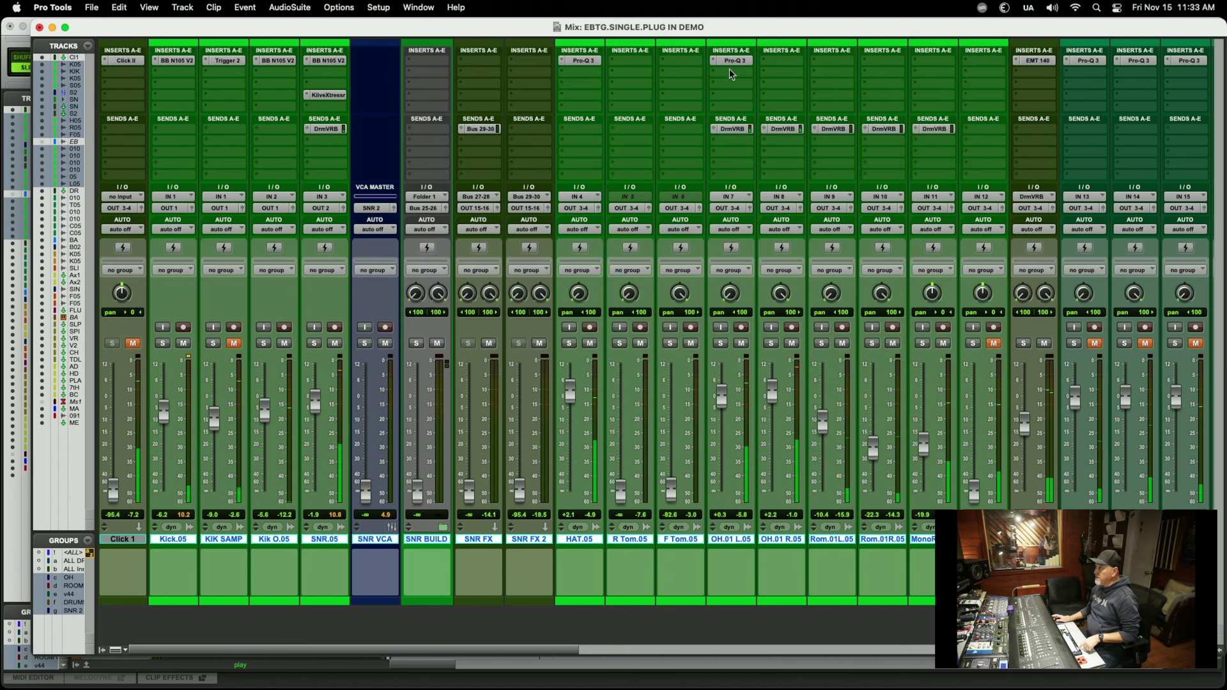
drag(734, 62, 781, 60)
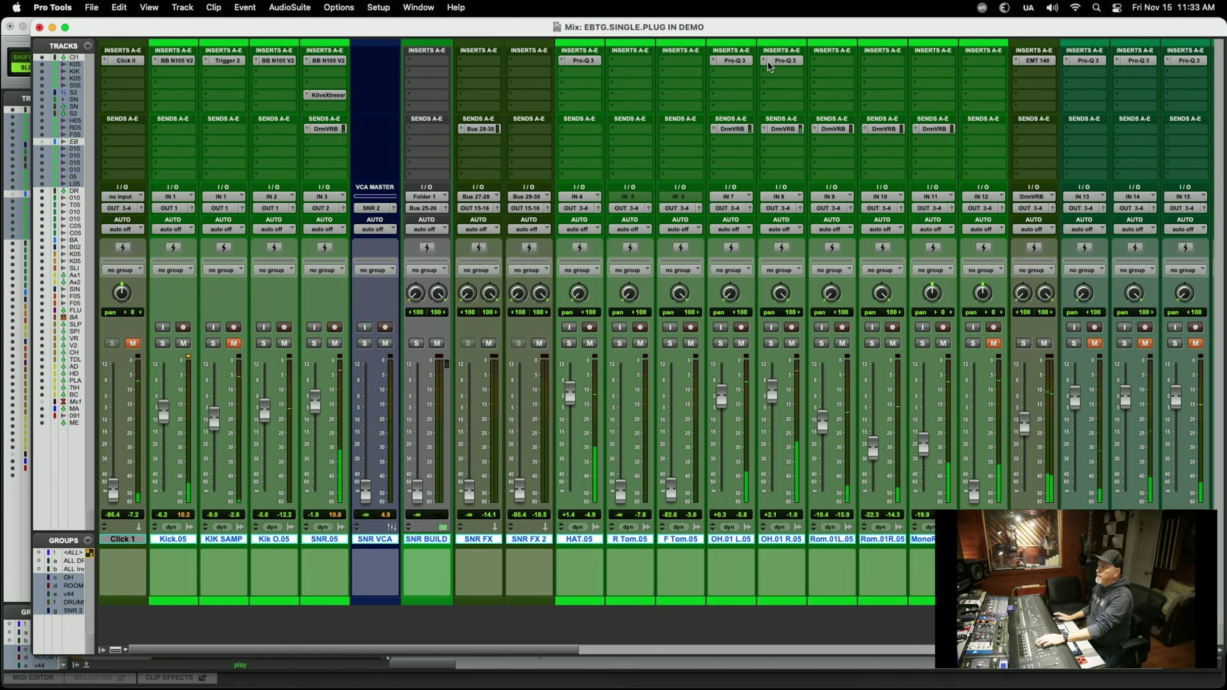
- Insert the KIT BB N105 V2 (mono) plug-in on the second insert of HAT.05
click(608, 76)
mouse_move(613, 73)
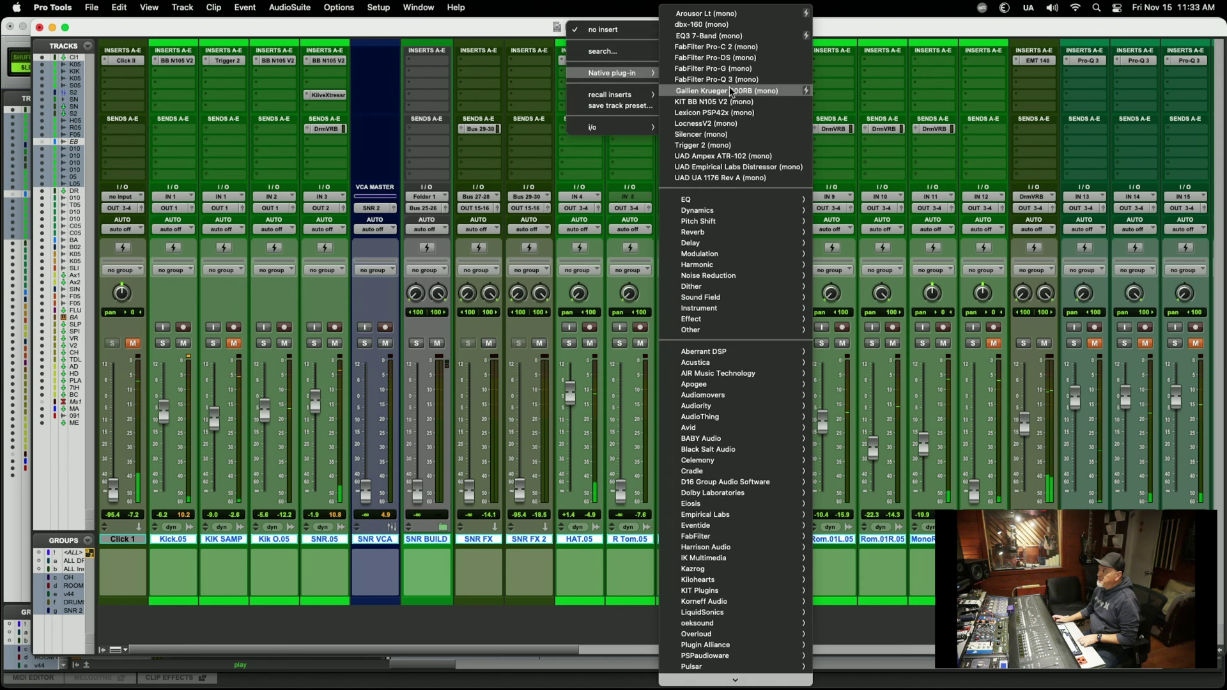
click(736, 103)
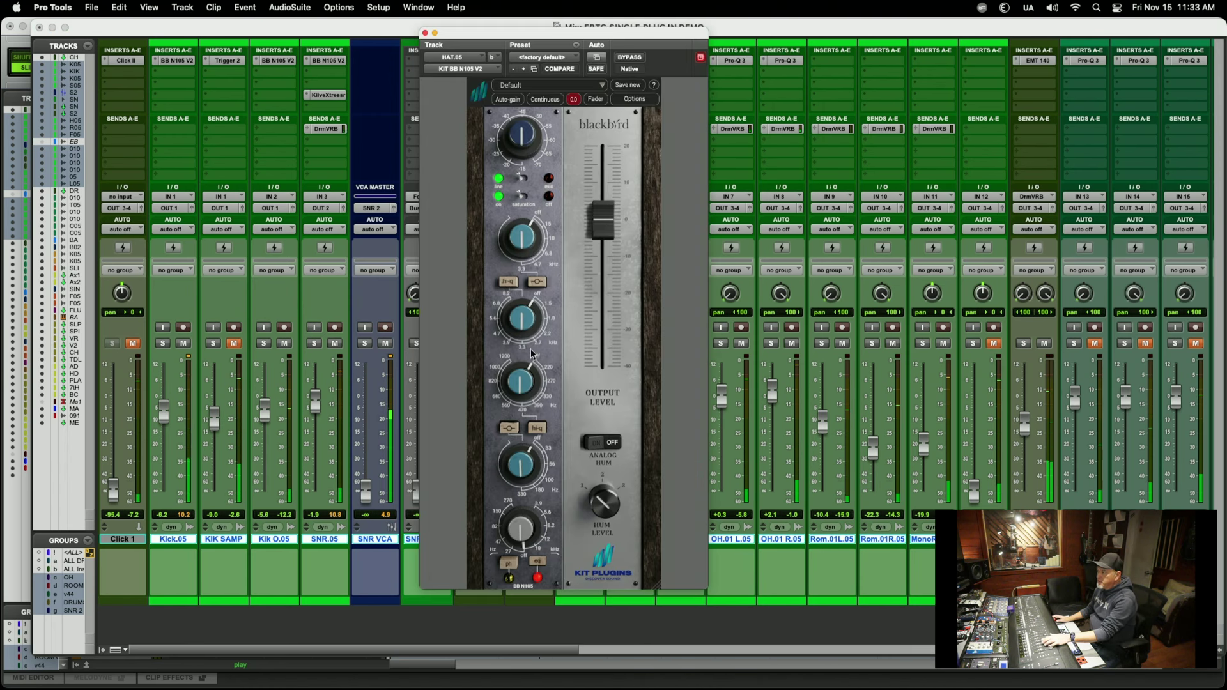
- Switch the HAT.05 preamp to mic with its gain above -20.00 dB, nudge the output level up, and close the plug-in
click(518, 145)
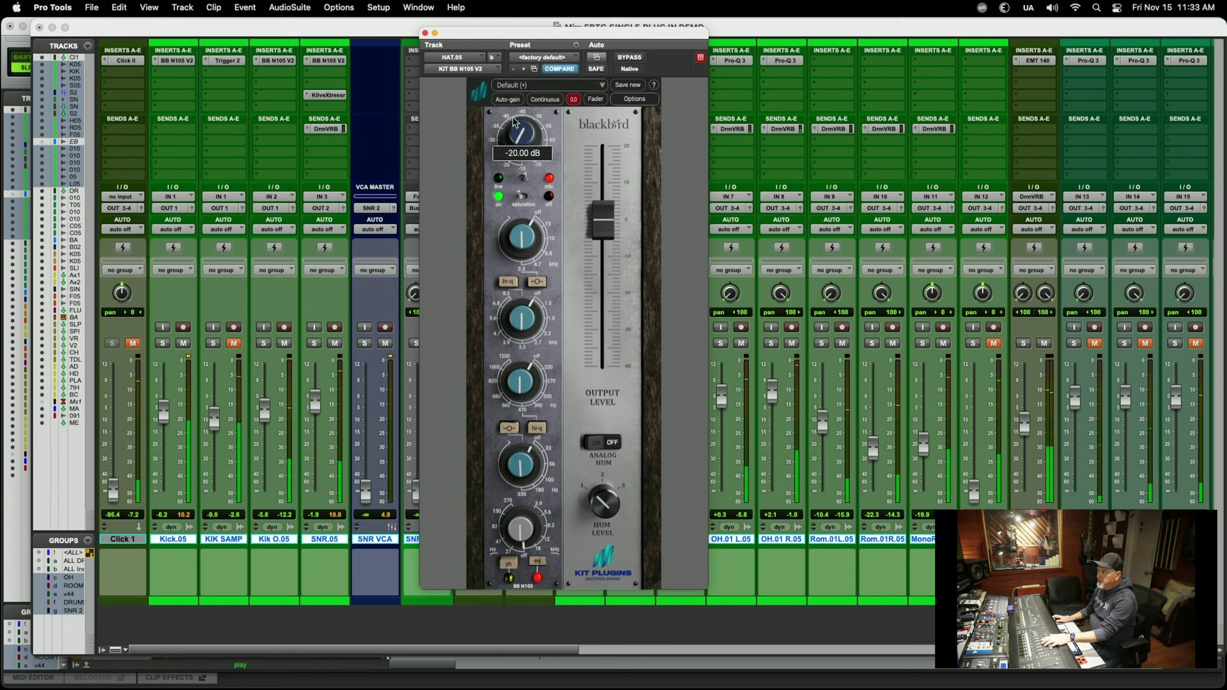
drag(514, 121, 513, 117)
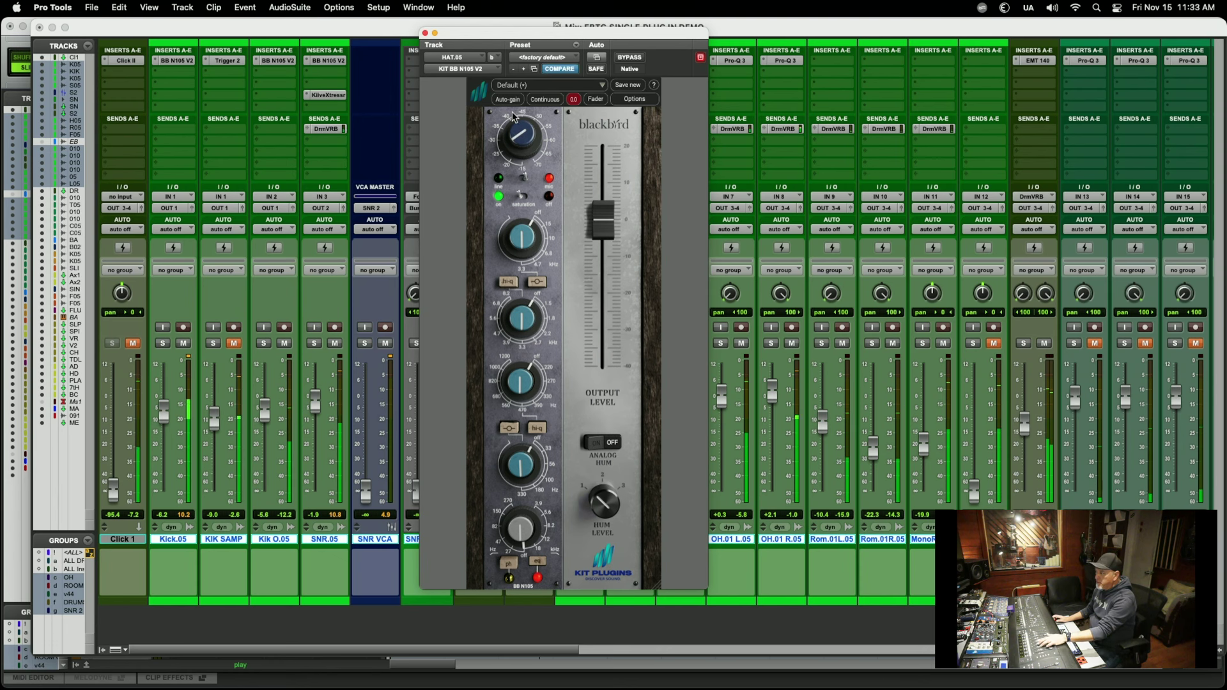
drag(592, 239, 603, 238)
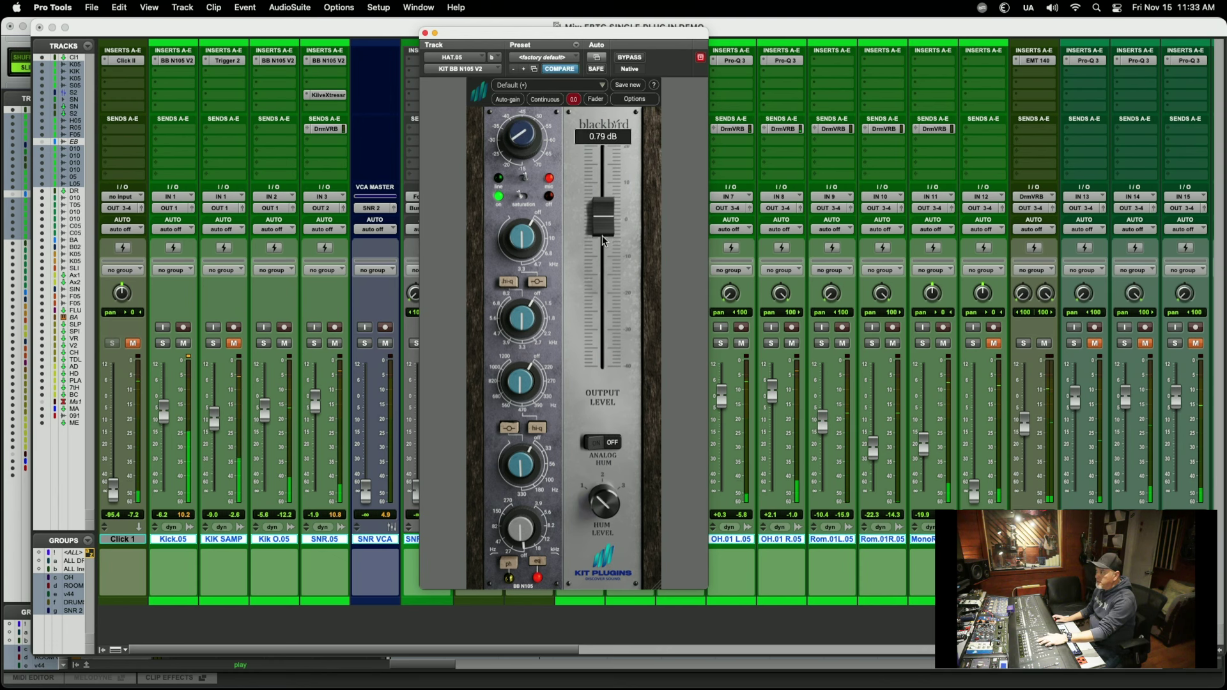
click(425, 32)
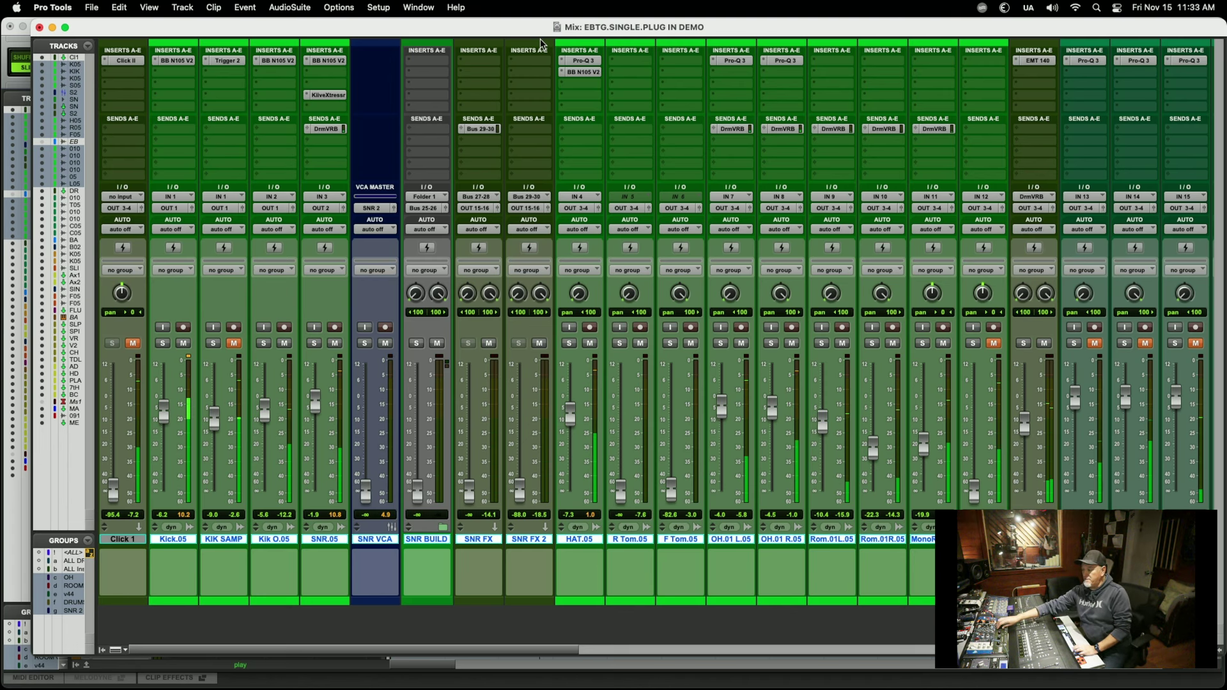
- Insert the KIT BB N105 V2 (mono) plug-in on the second insert of KIK SAMP
scroll(661, 248, right, 15)
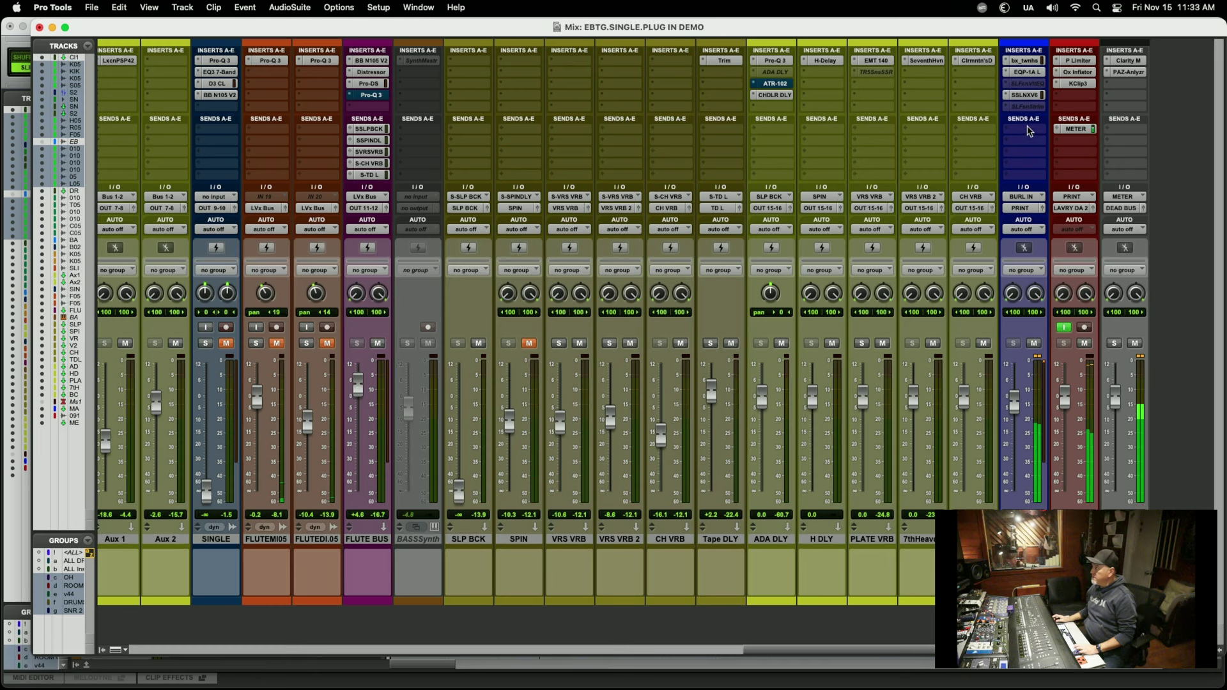
scroll(577, 400, left, 15)
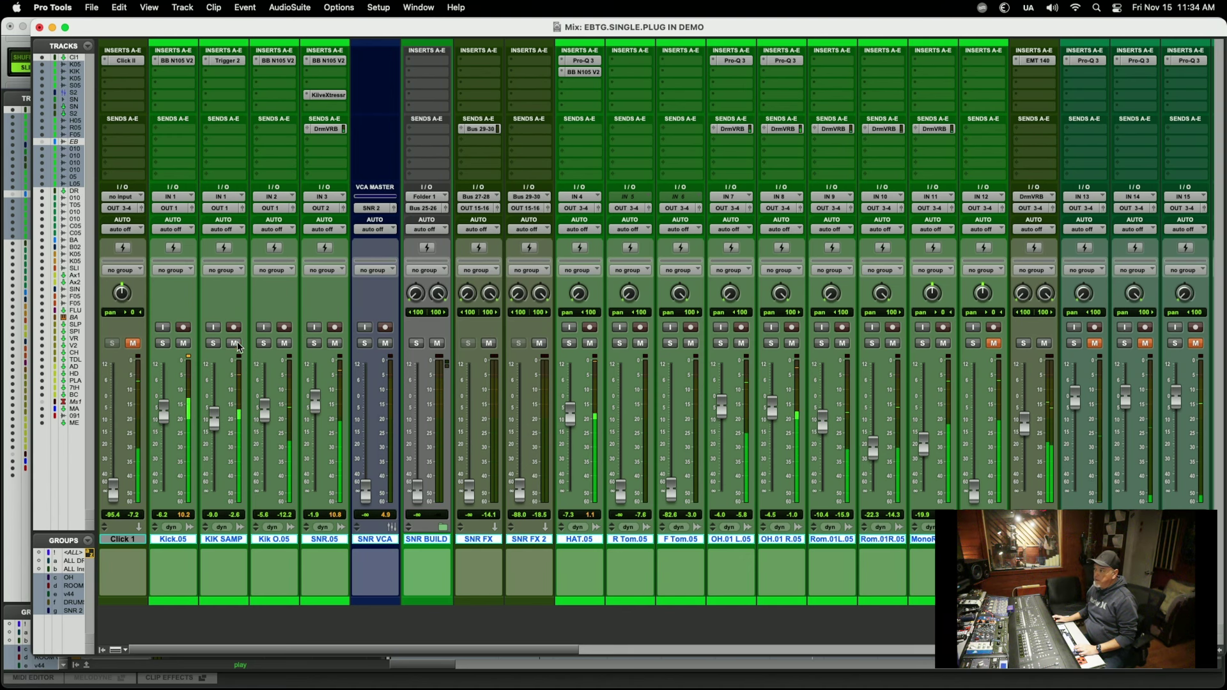
click(225, 77)
mouse_move(274, 73)
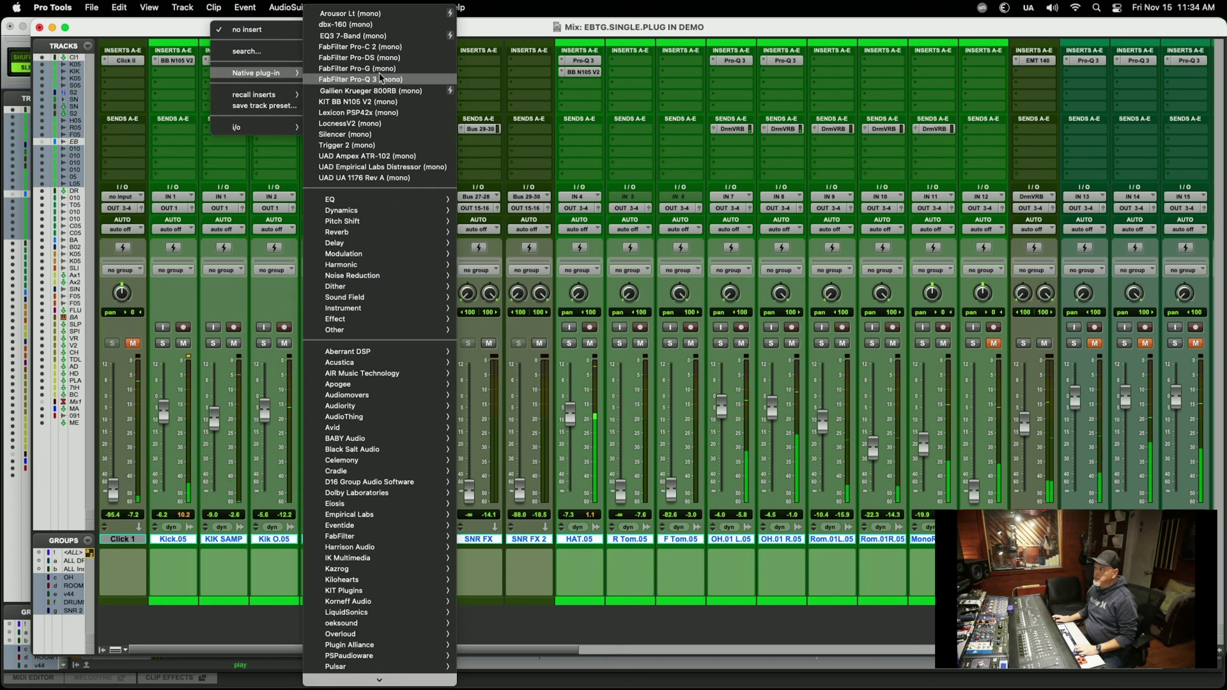
click(395, 102)
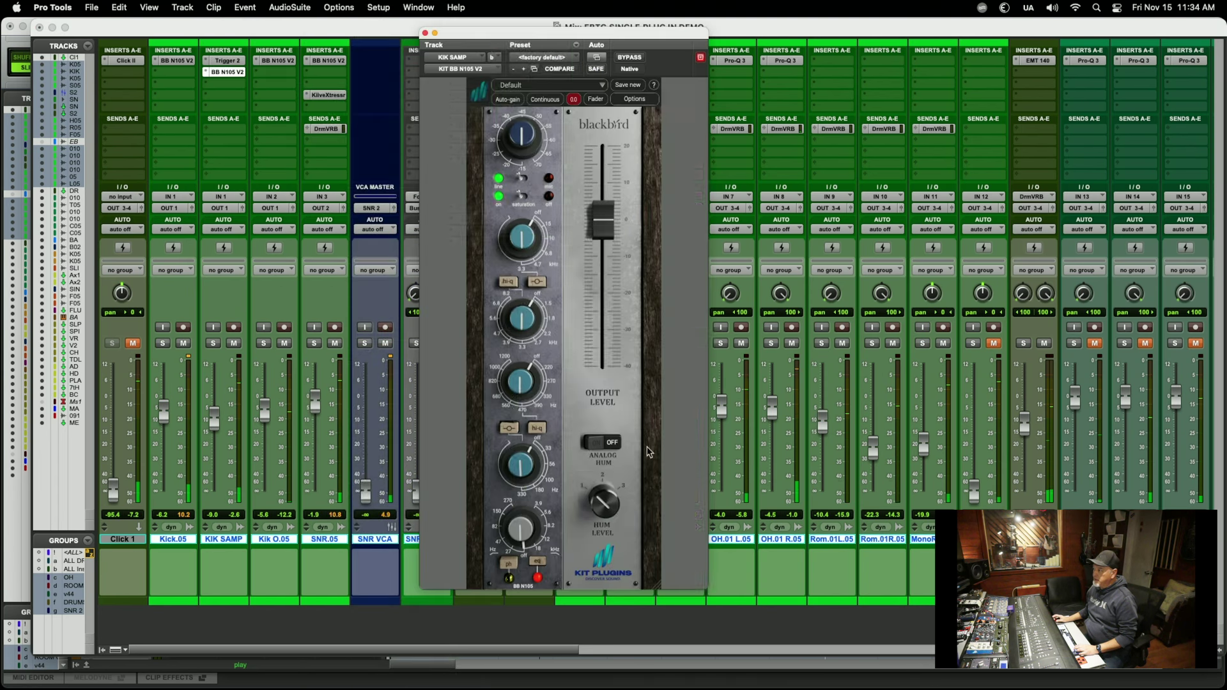
- Adjust the filter on KIK SAMP and boost its high-mid band
drag(517, 529, 504, 487)
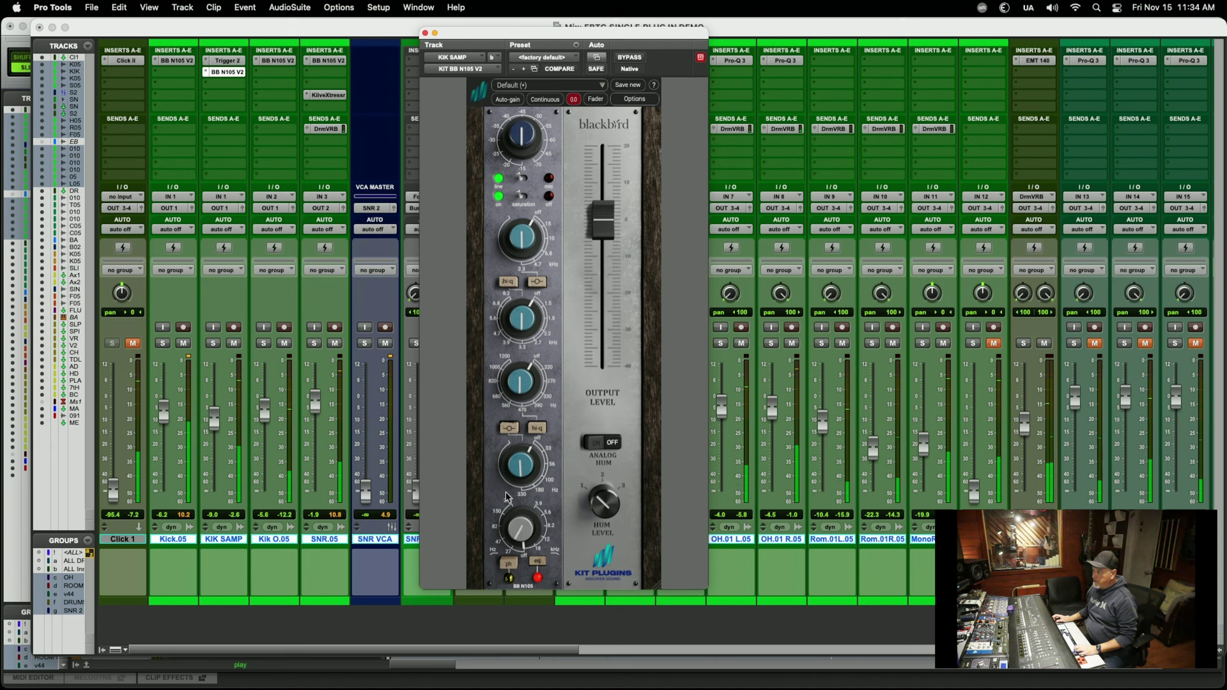
click(500, 333)
drag(513, 328, 515, 305)
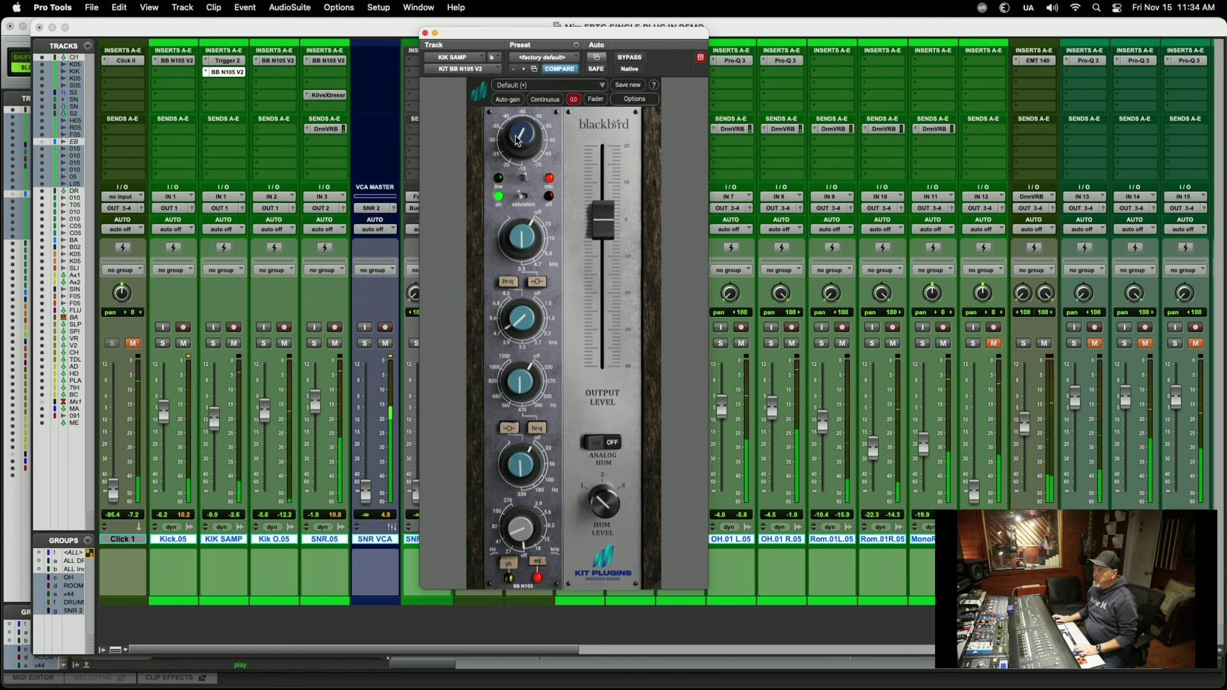
- Raise the mic preamp gain on KIK SAMP and close the plug-in window
drag(516, 134, 512, 125)
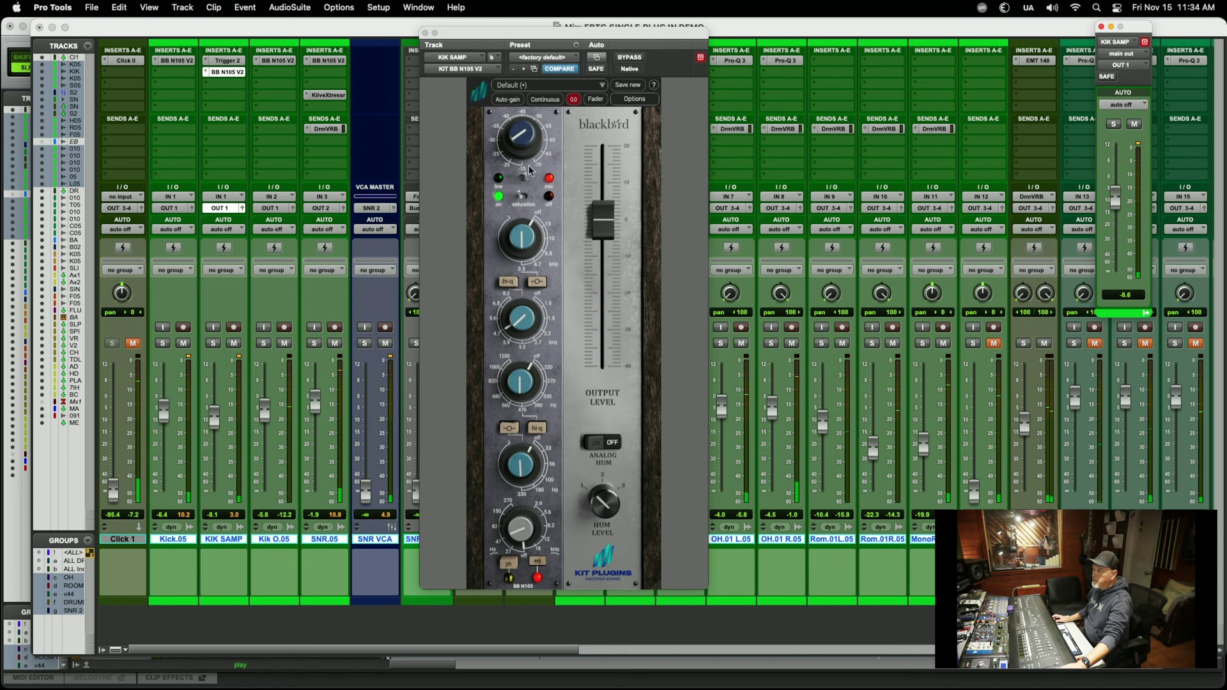
click(425, 32)
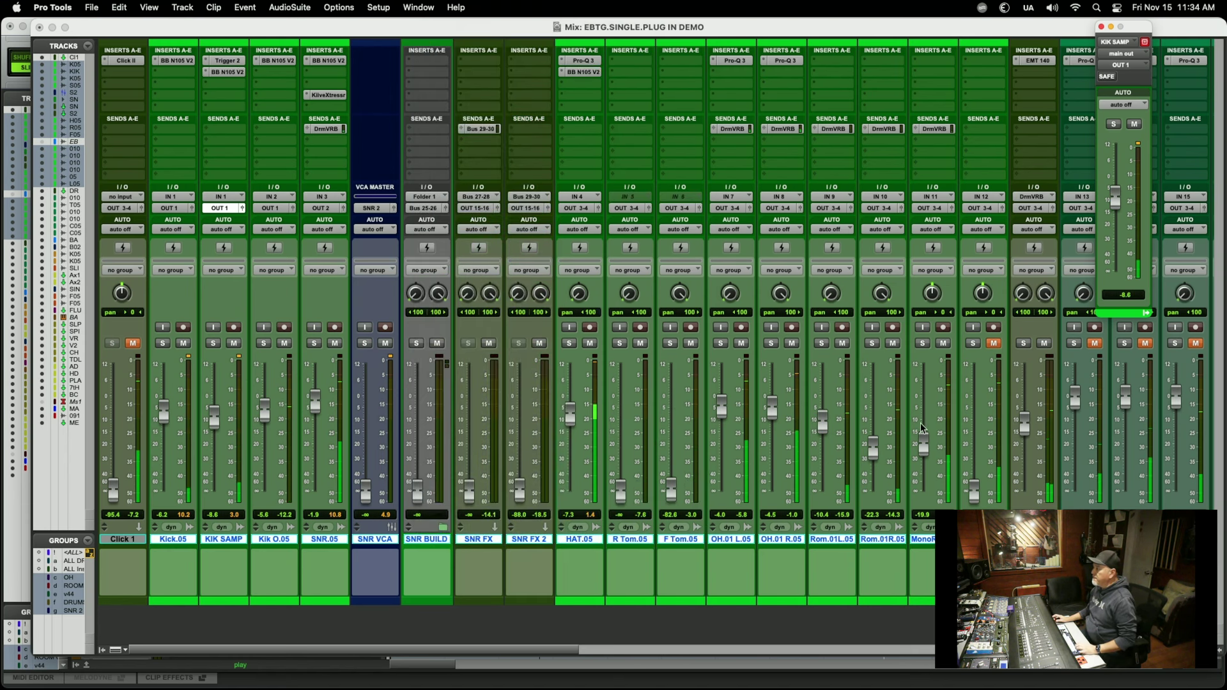
- Remove the Gallien Krueger plug-in from the first insert of the bass track that also carries a BB N105 V2
scroll(922, 428, right, 10)
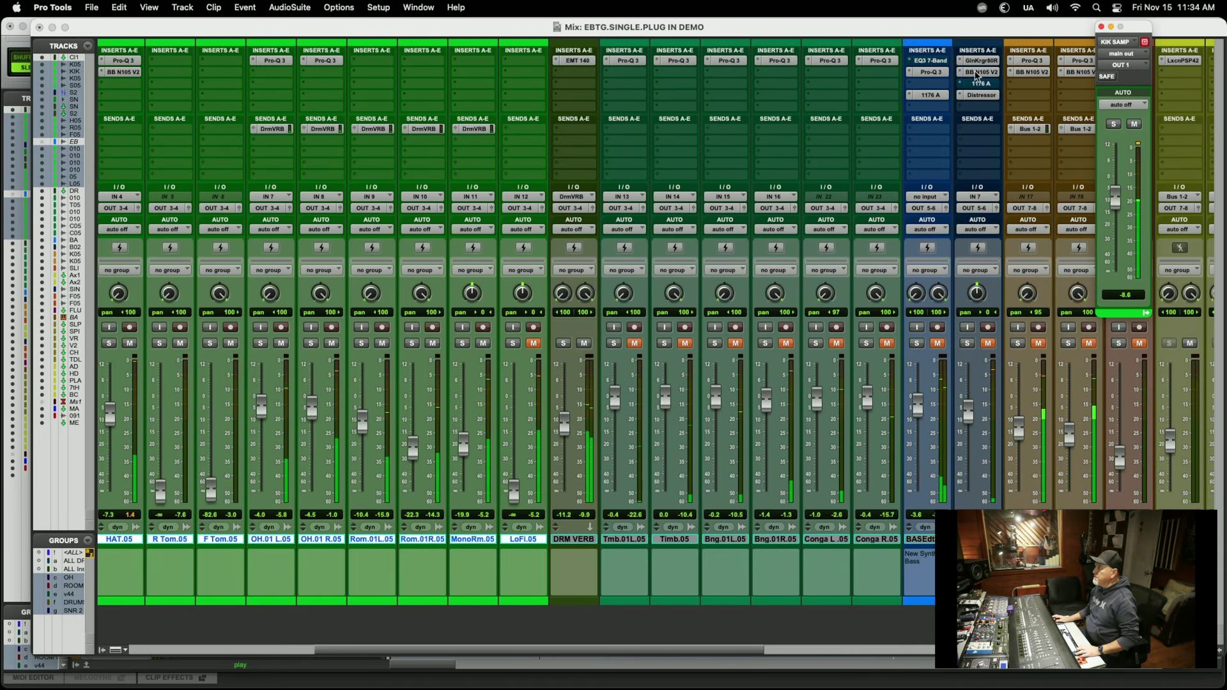
click(962, 61)
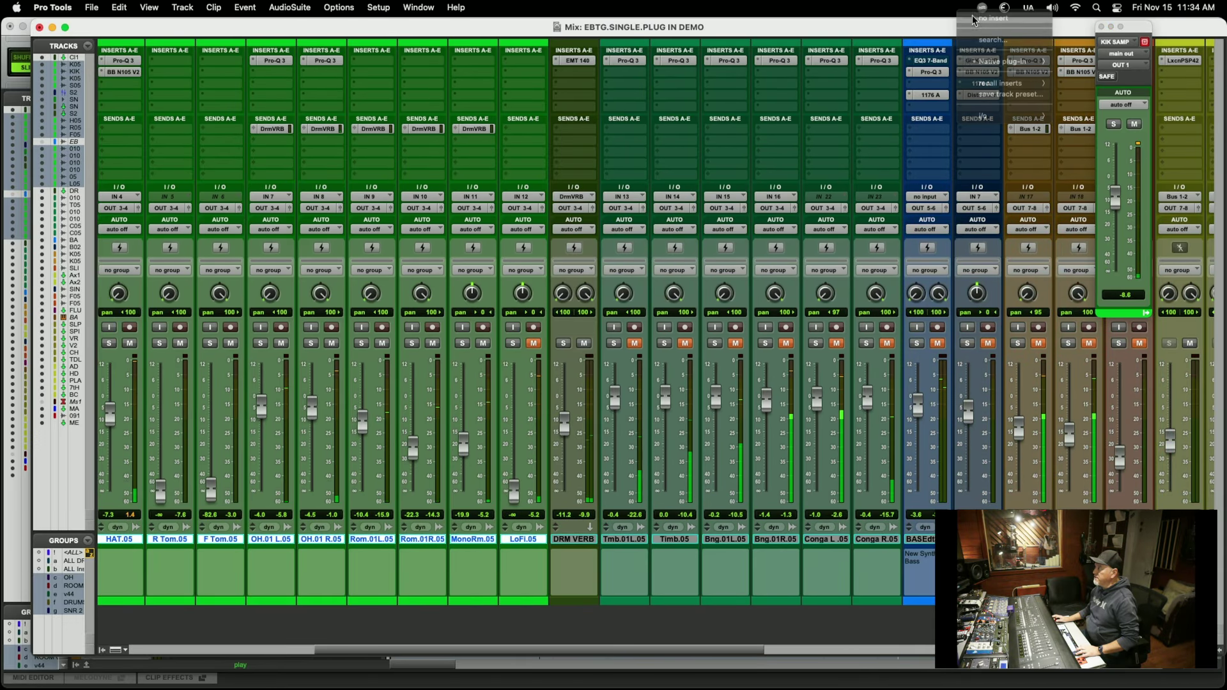